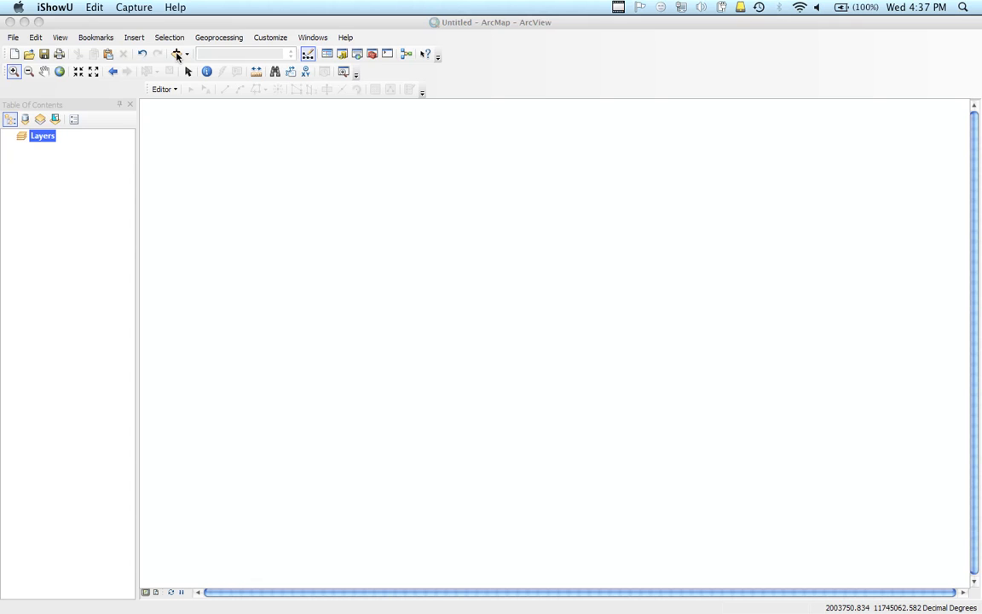
# Add the s_14jl05.shp shapefile from the Shapefiles\states folder under Y:\Documents\Data to the map
pyautogui.click(178, 54)
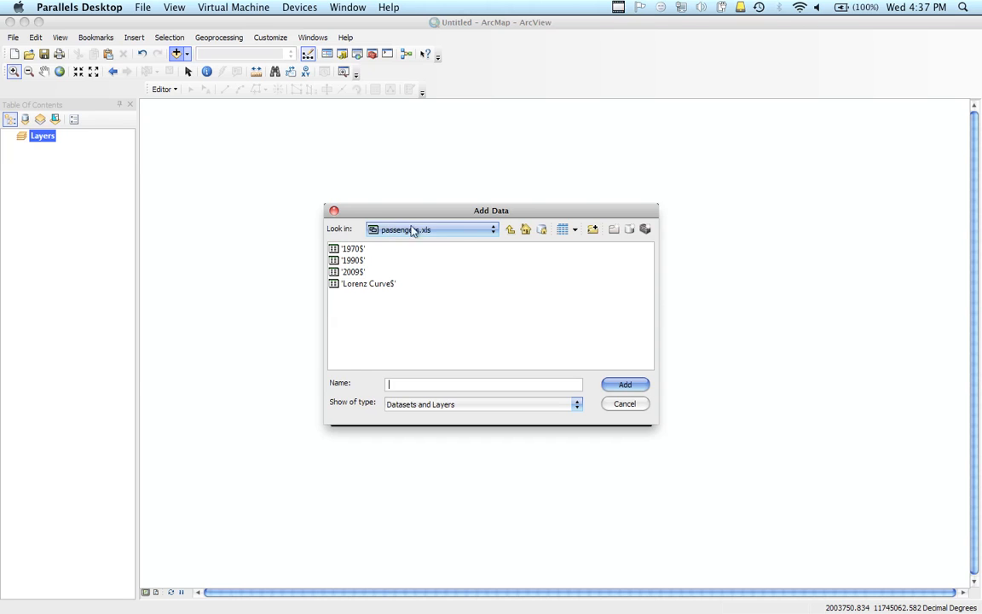
pyautogui.click(508, 230)
pyautogui.click(508, 230)
pyautogui.click(508, 231)
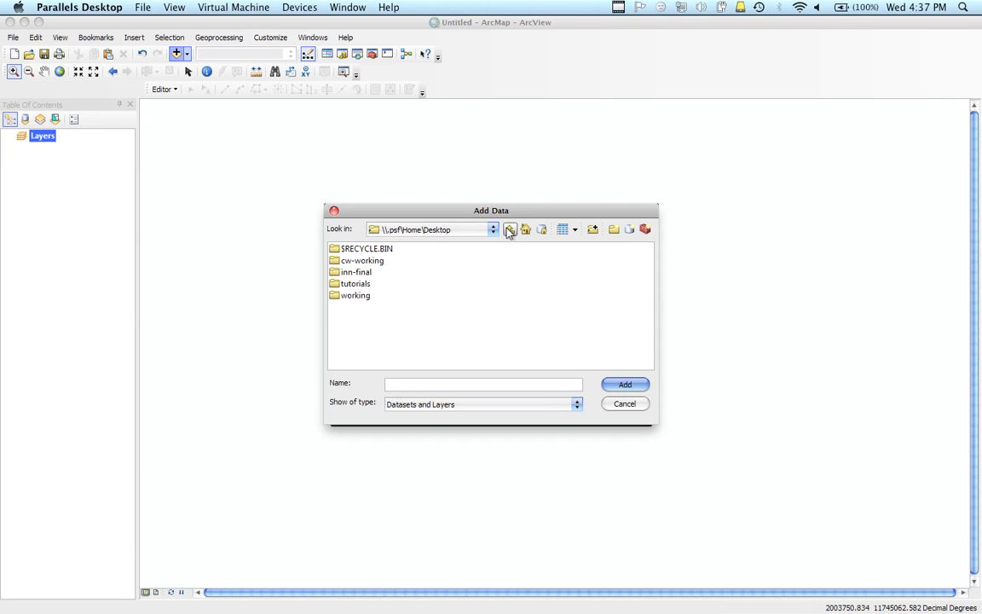
pyautogui.click(509, 231)
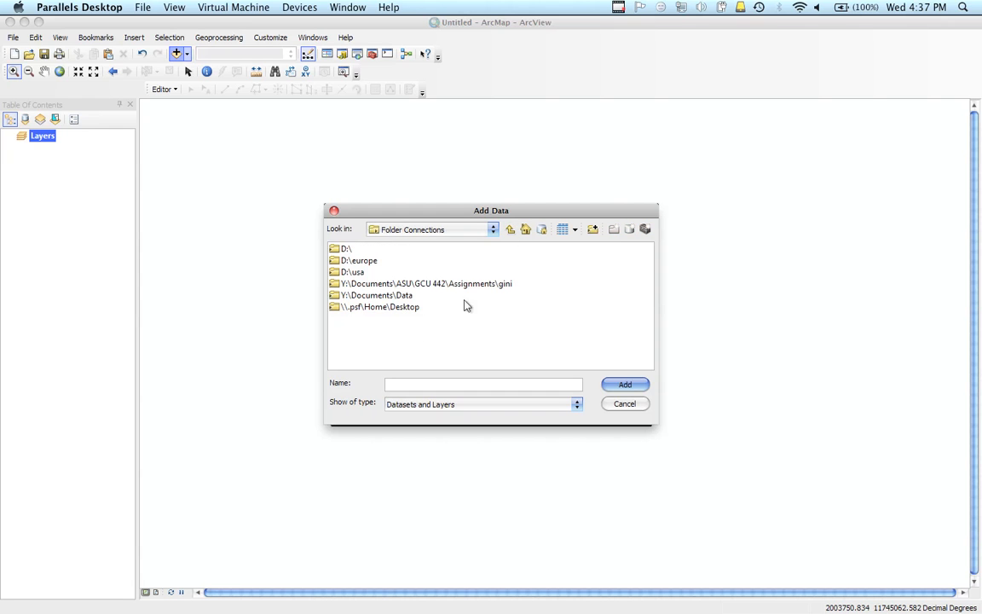
pyautogui.doubleClick(370, 296)
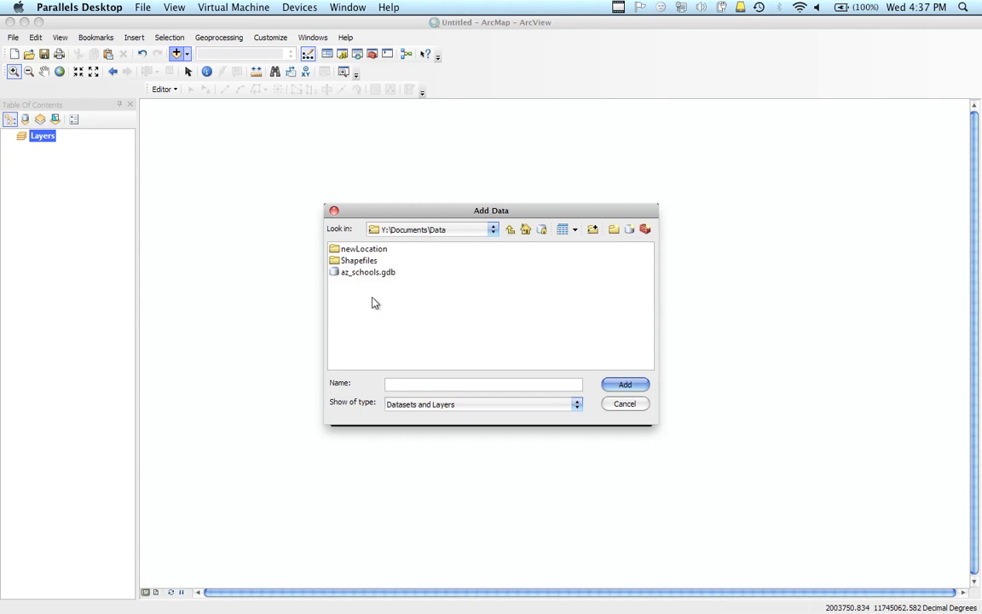
pyautogui.doubleClick(361, 261)
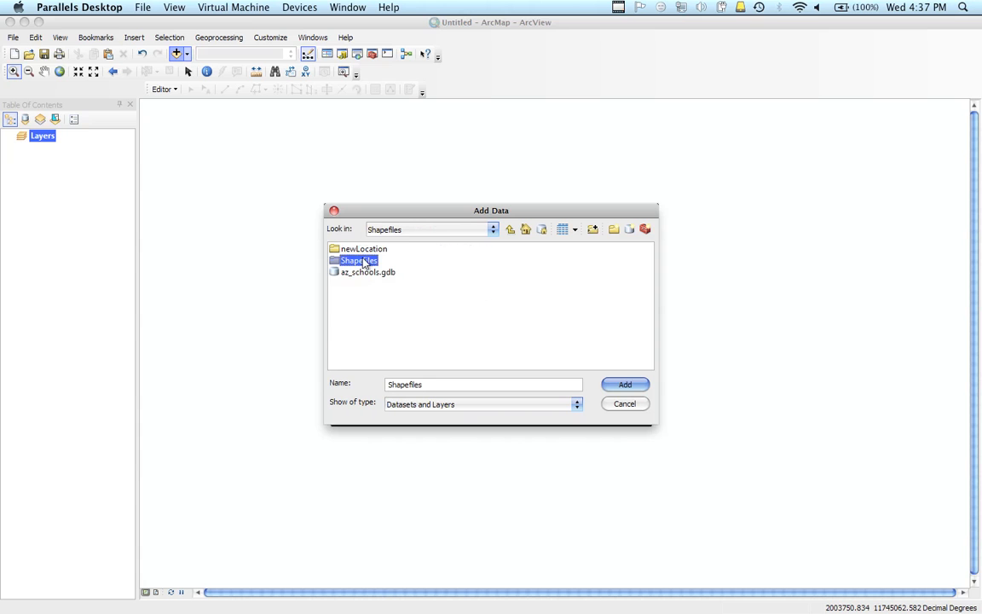
pyautogui.click(354, 342)
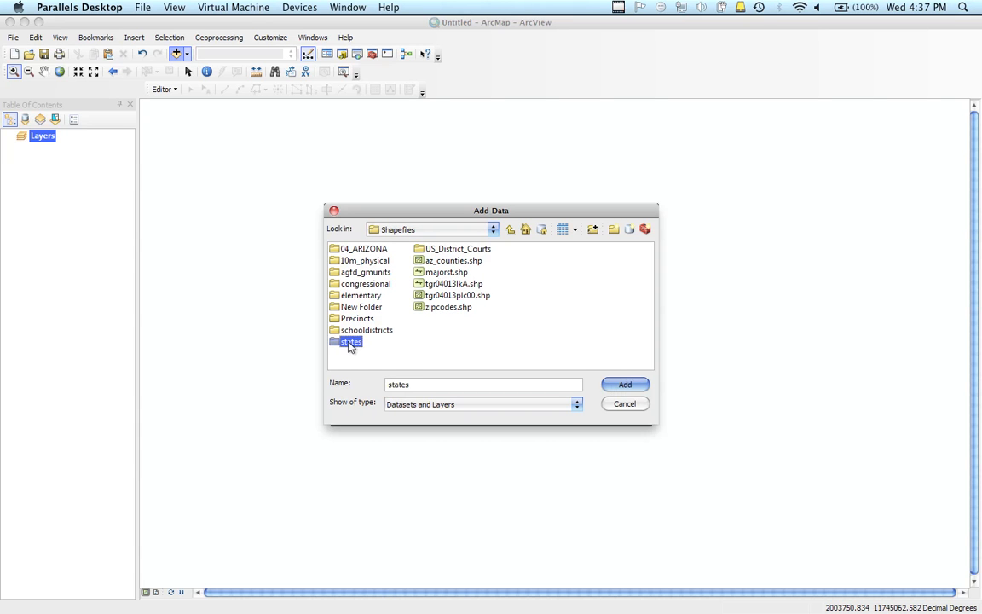
pyautogui.doubleClick(349, 342)
pyautogui.click(352, 249)
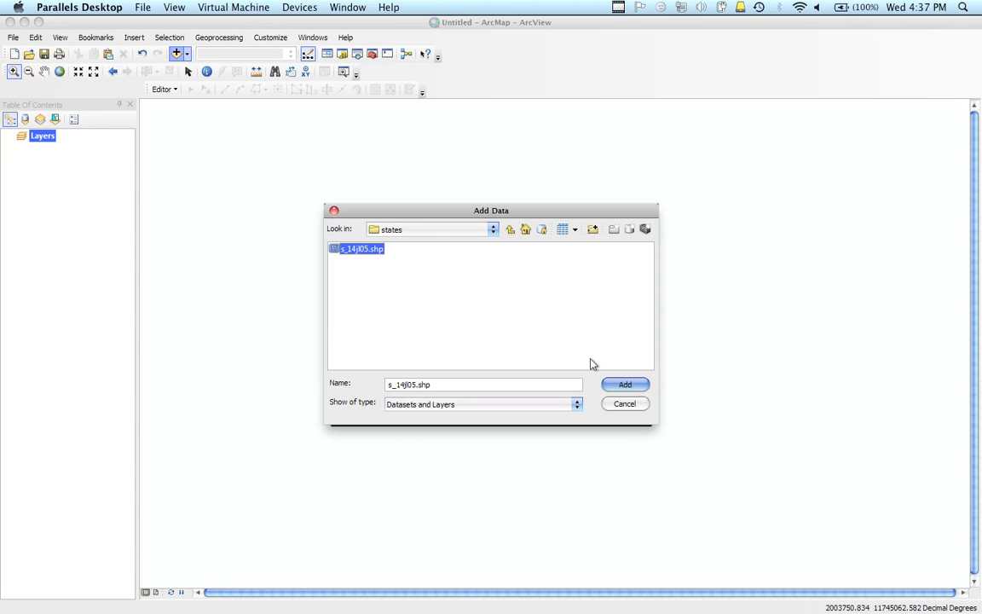
pyautogui.click(617, 387)
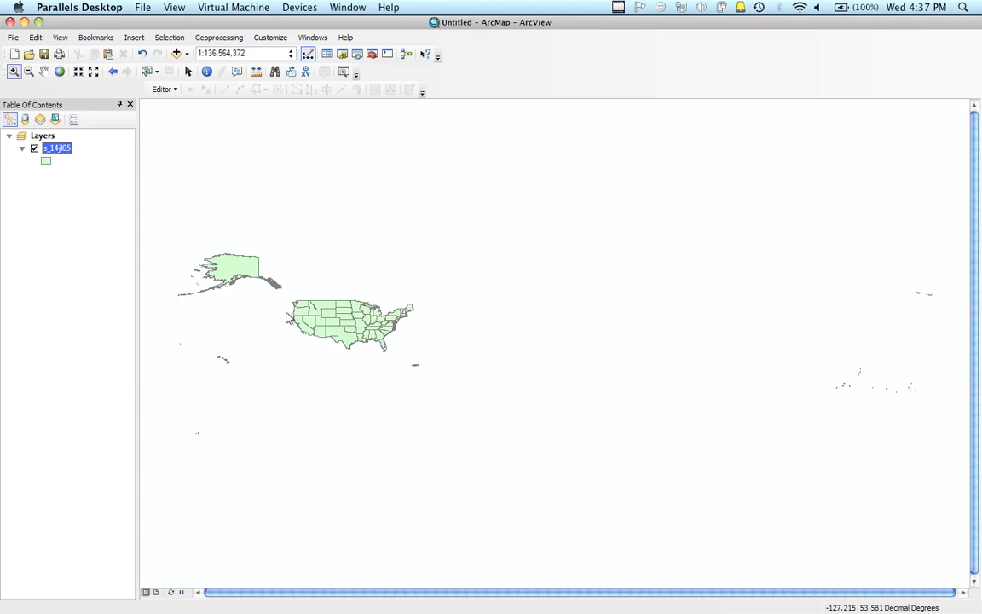
# Rename the s_14jl05 layer as states
pyautogui.moveTo(292, 291); pyautogui.dragTo(415, 366)
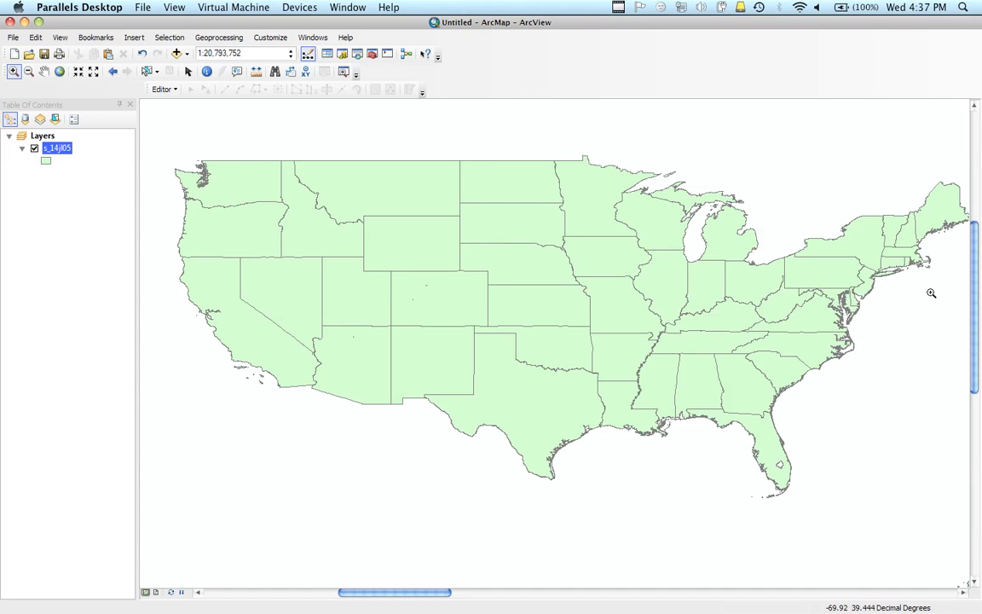
pyautogui.click(53, 150)
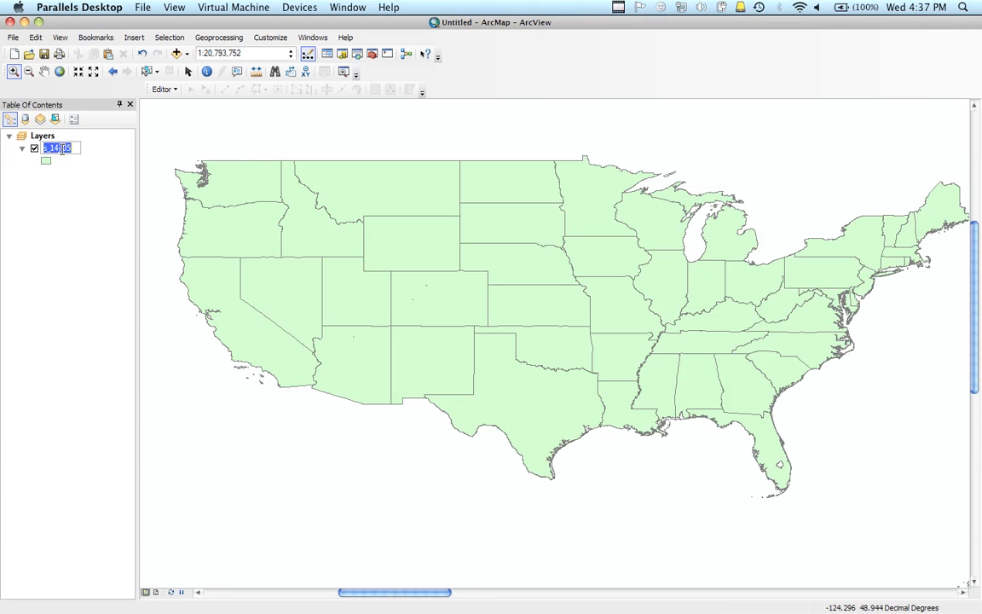
pyautogui.write('states')
pyautogui.press('Return')
# Set the states layer's fill to No Color, keeping its outline
pyautogui.click(45, 159)
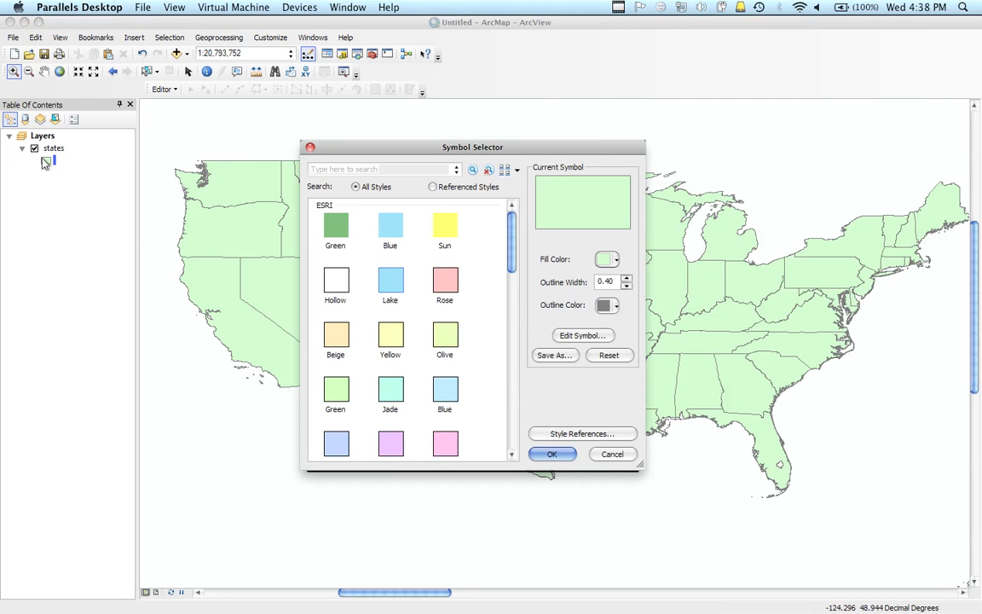
pyautogui.click(606, 259)
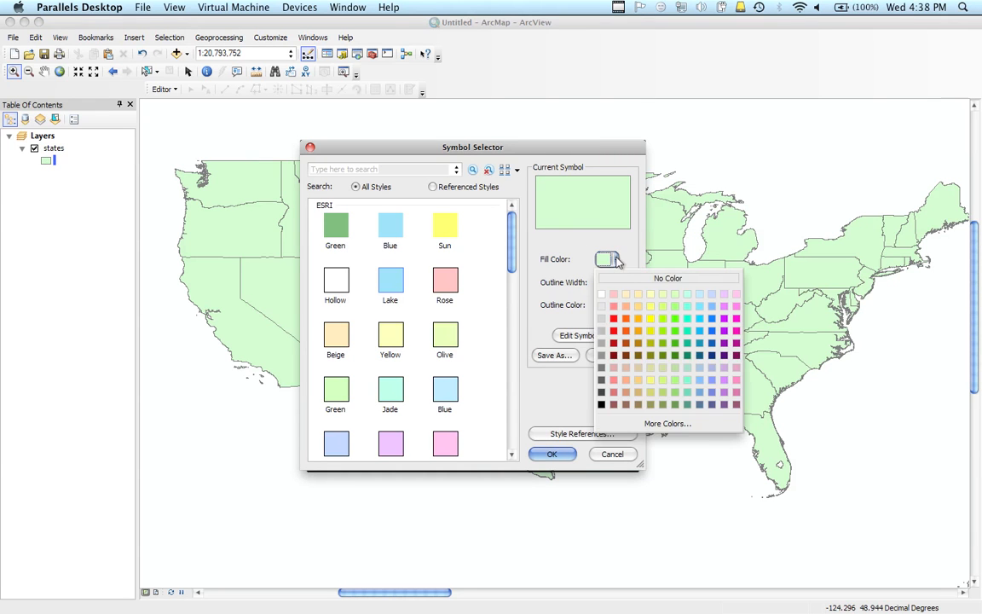
pyautogui.click(661, 279)
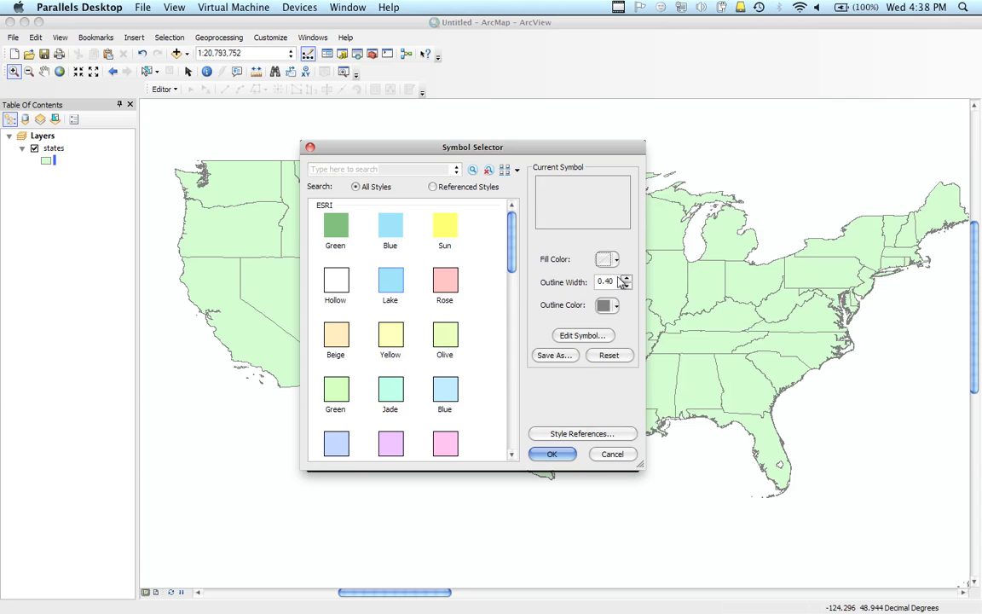
pyautogui.click(552, 453)
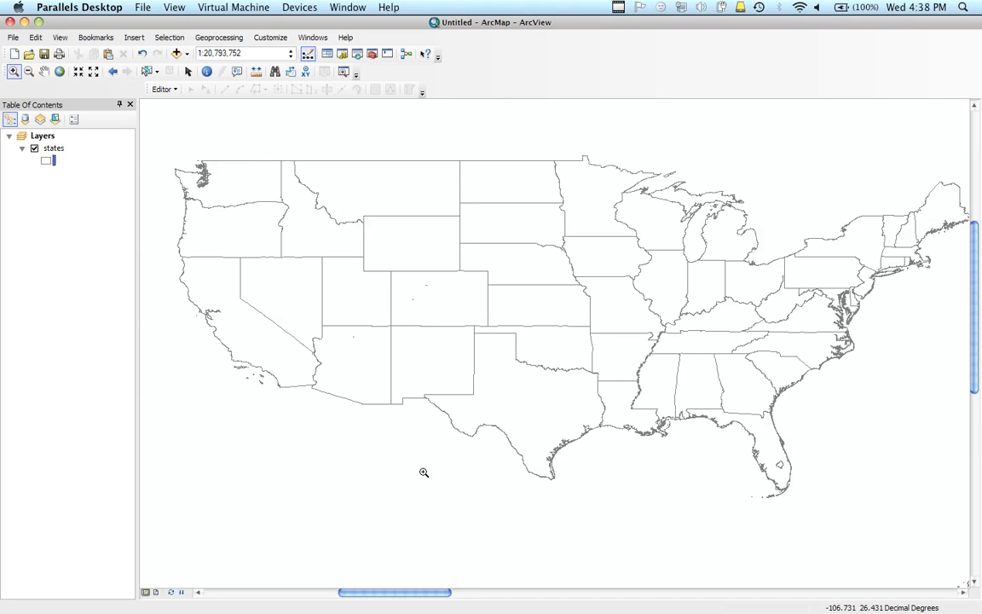
# Add the airprtx020.shp shapefile from the tutorials\joins\airports folder on the desktop to the map
pyautogui.click(175, 53)
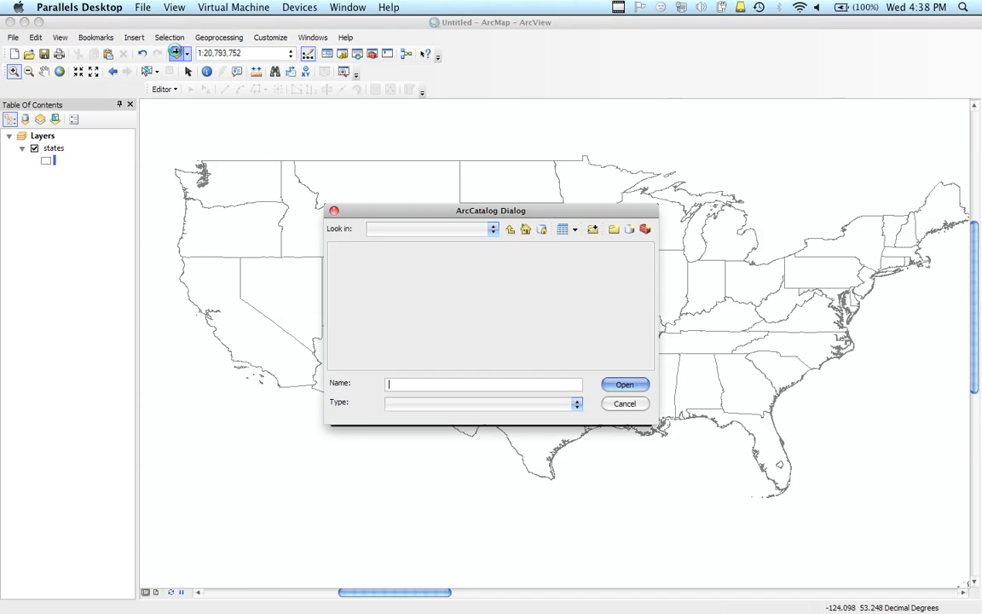
pyautogui.click(511, 230)
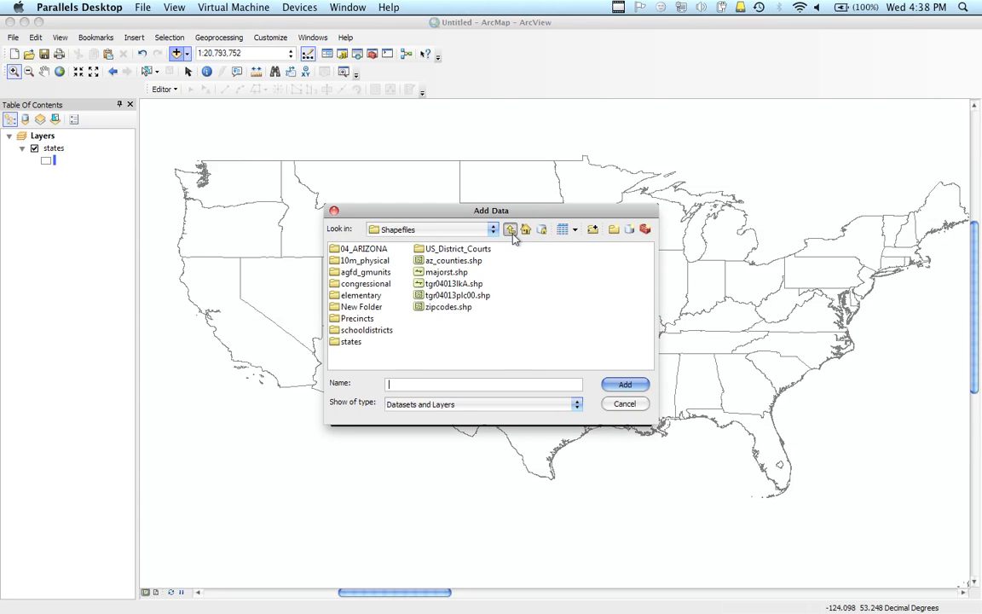
pyautogui.click(511, 230)
pyautogui.click(511, 231)
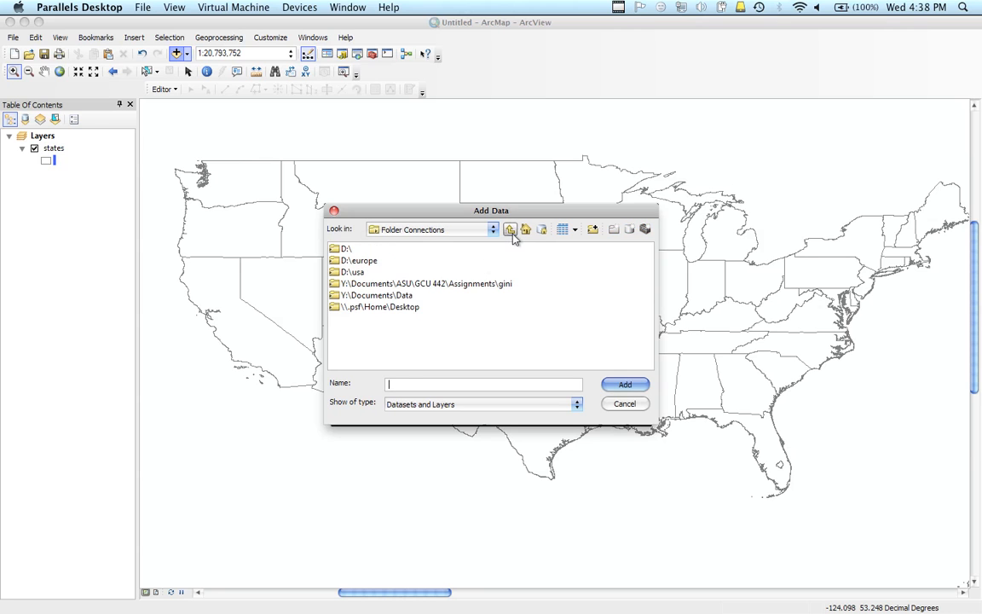
pyautogui.click(395, 307)
pyautogui.doubleClick(394, 307)
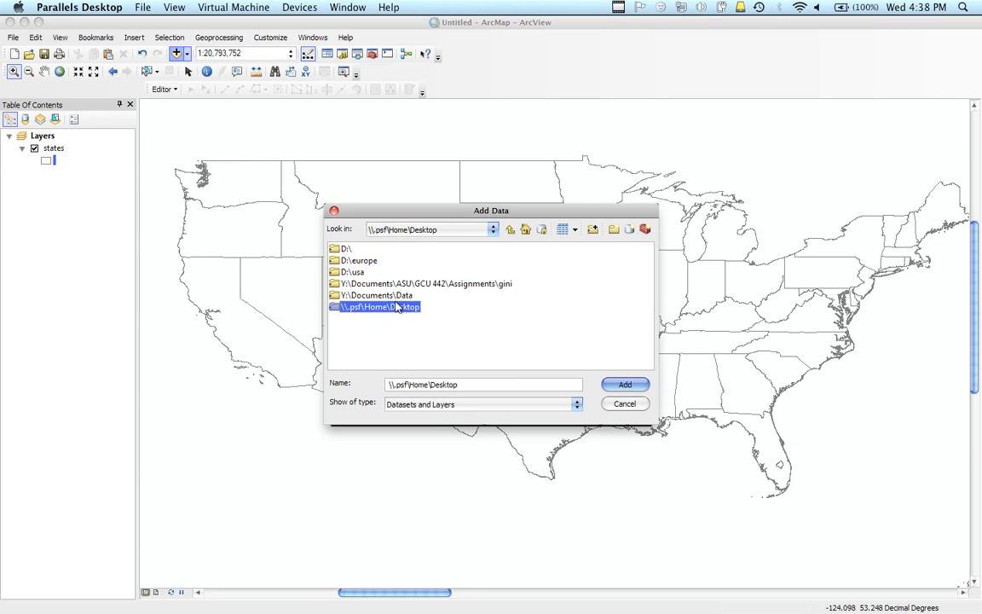
pyautogui.doubleClick(354, 284)
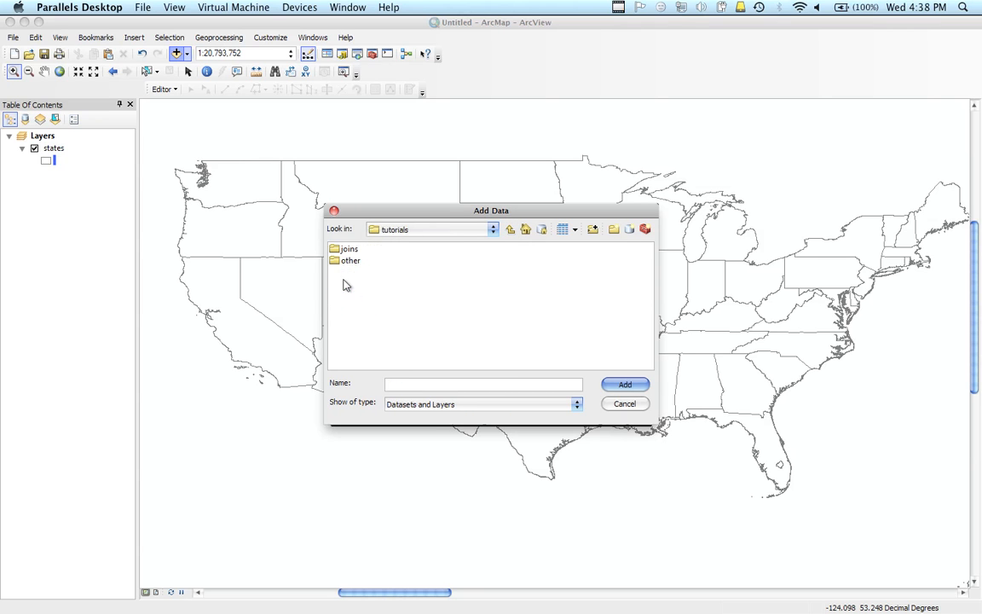
pyautogui.click(348, 253)
pyautogui.doubleClick(348, 250)
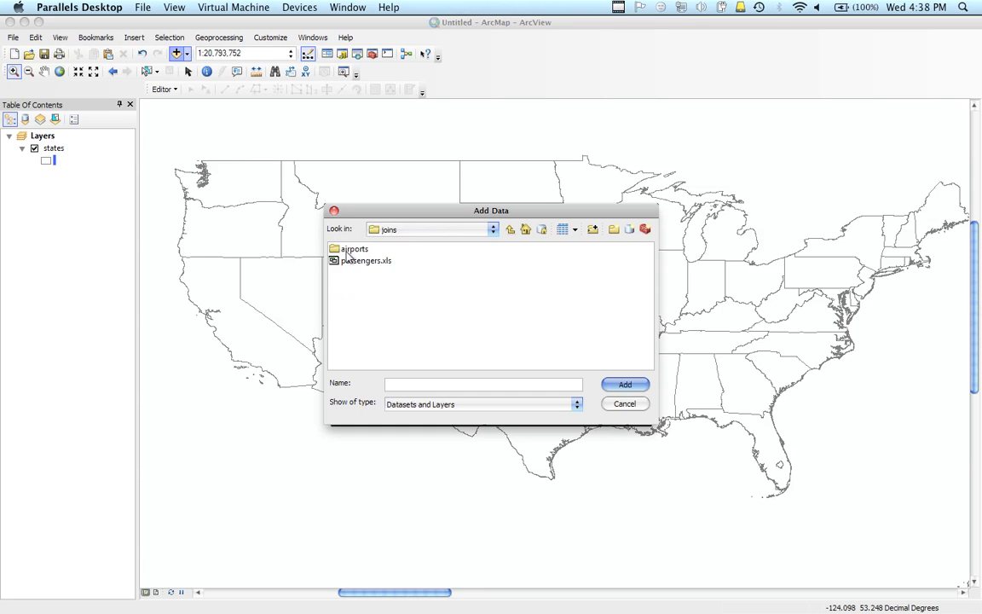
pyautogui.doubleClick(350, 249)
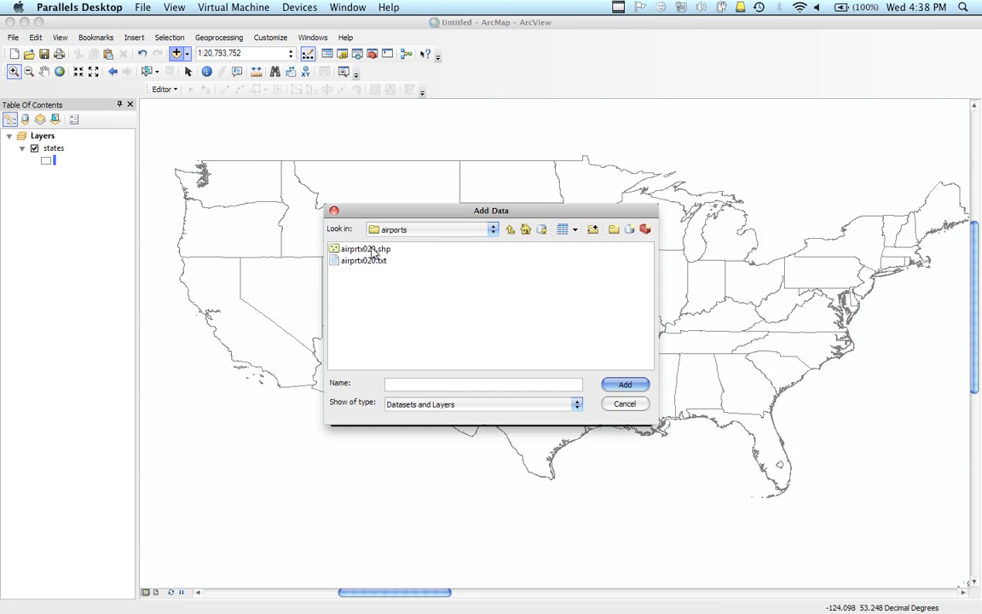
pyautogui.click(404, 253)
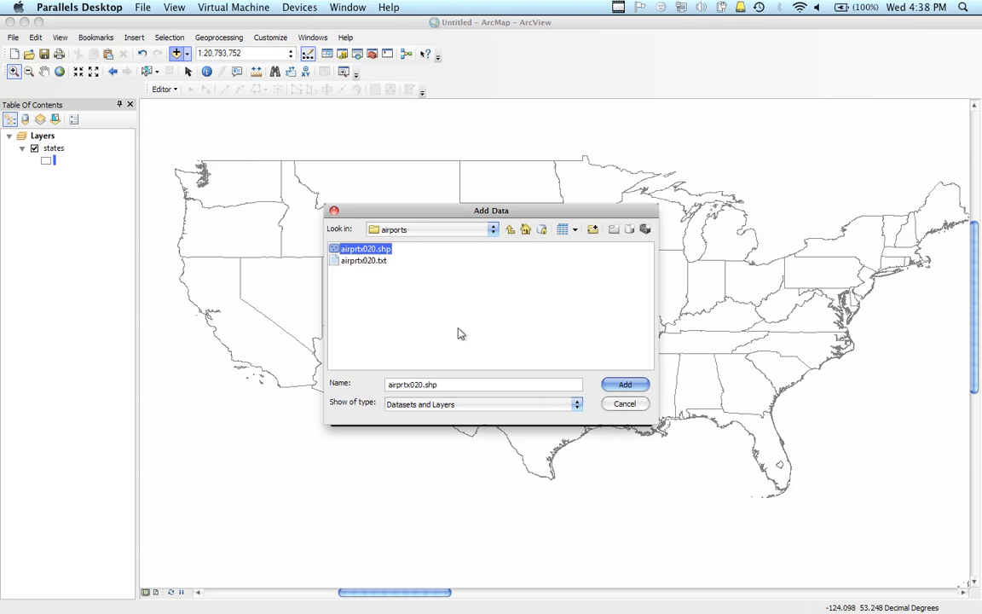
pyautogui.click(627, 386)
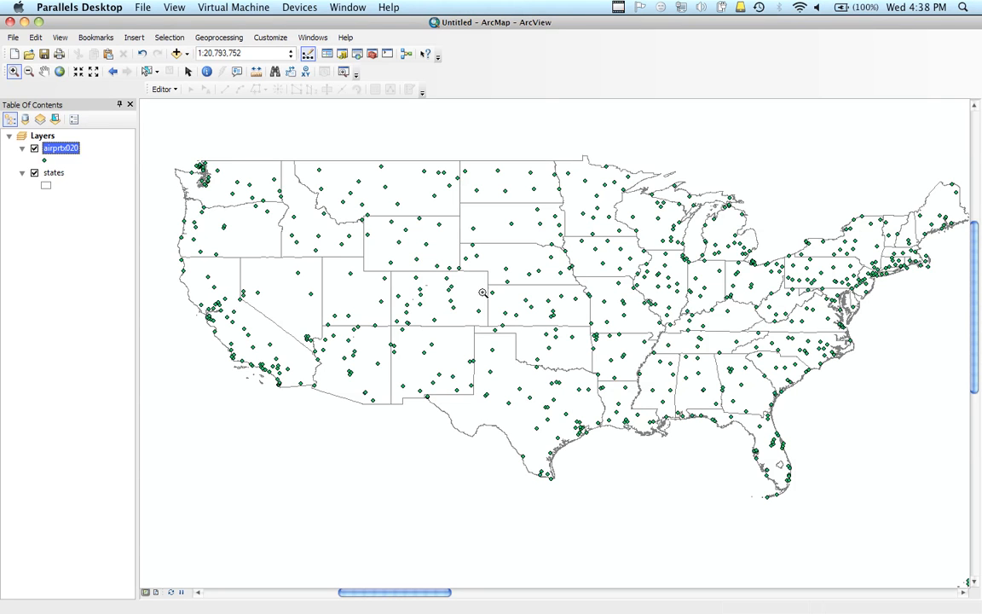
# Examine the airprtx020 layer's attribute table, highlighting the LOCID column, and close the table
pyautogui.rightClick(62, 150)
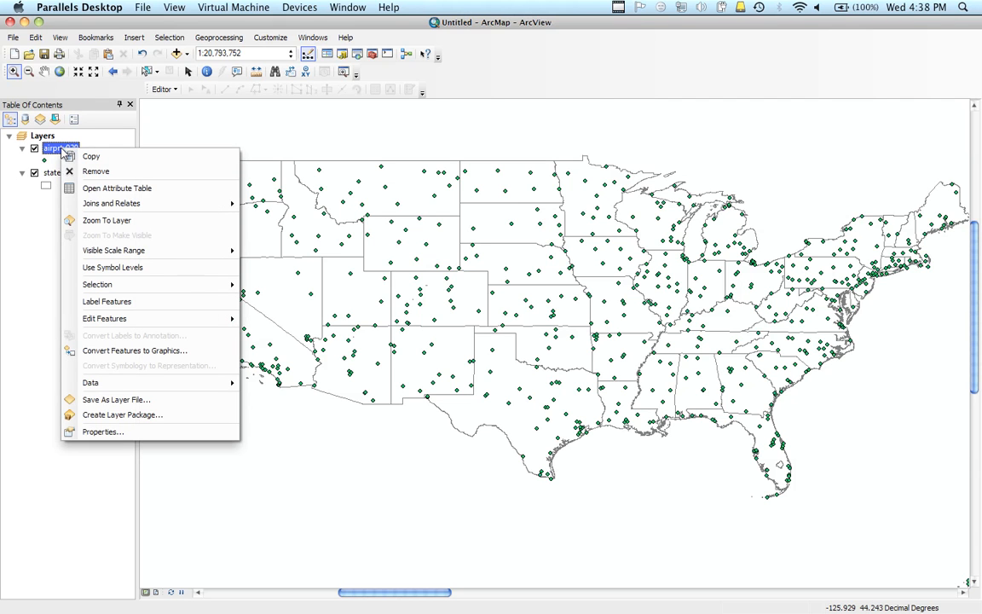
pyautogui.click(89, 188)
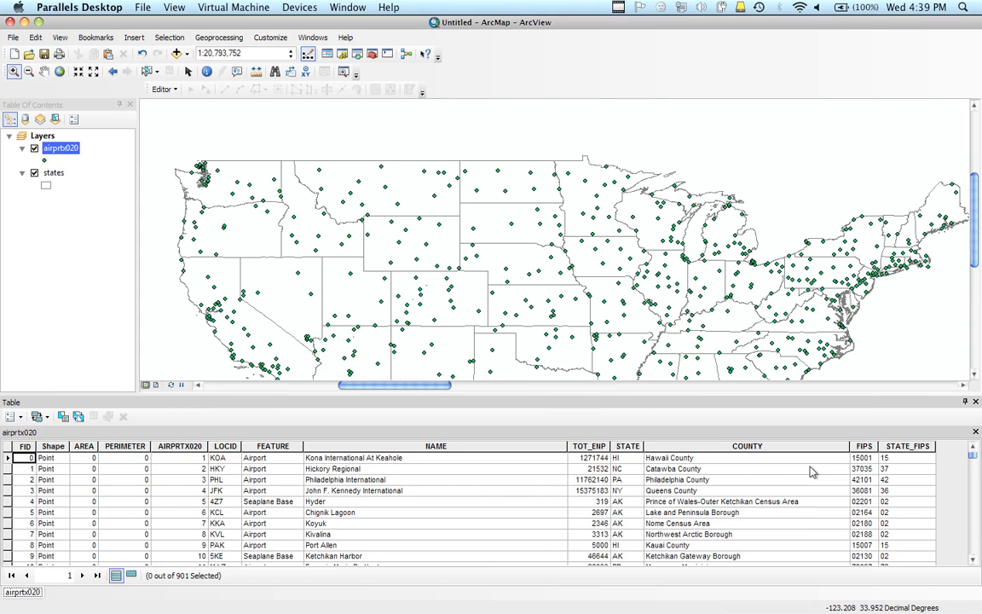
pyautogui.click(225, 446)
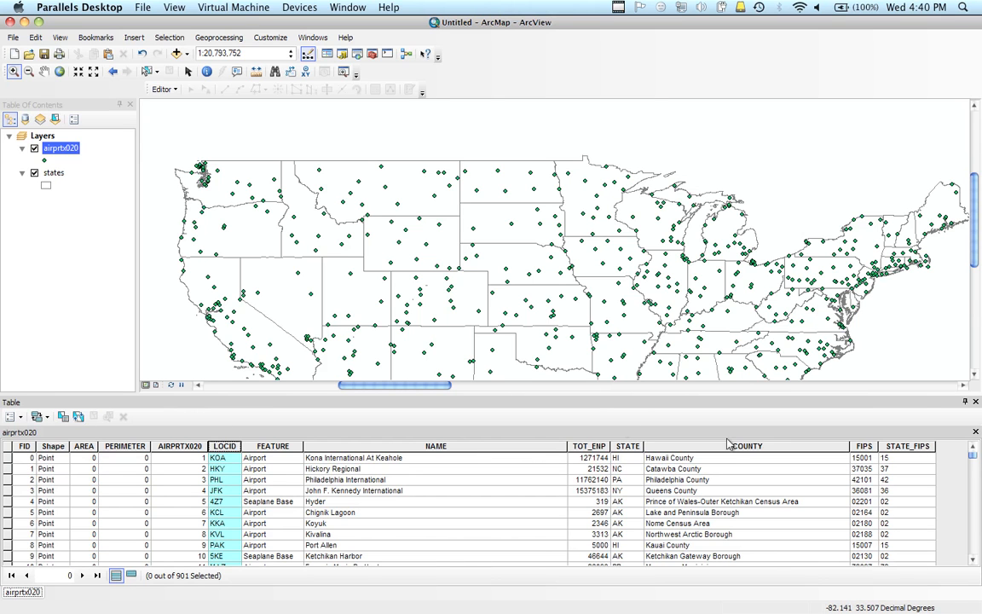
pyautogui.click(976, 402)
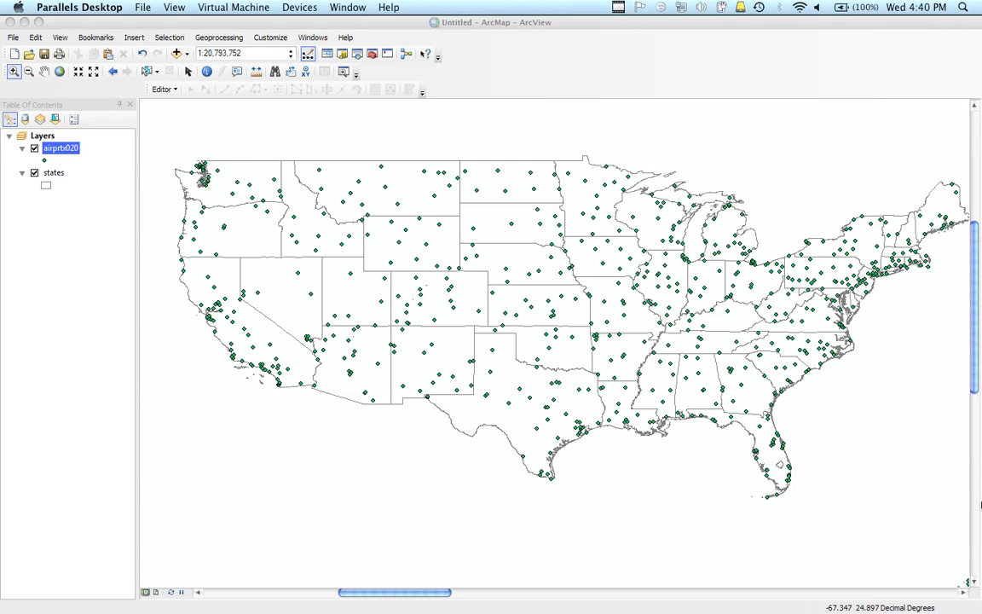
# Open passengers.xls from the desktop's tutorials/joins folder in Microsoft Excel and view its 1990 and 2009 sheets
pyautogui.moveTo(980, 504)
pyautogui.moveTo(980, 1)
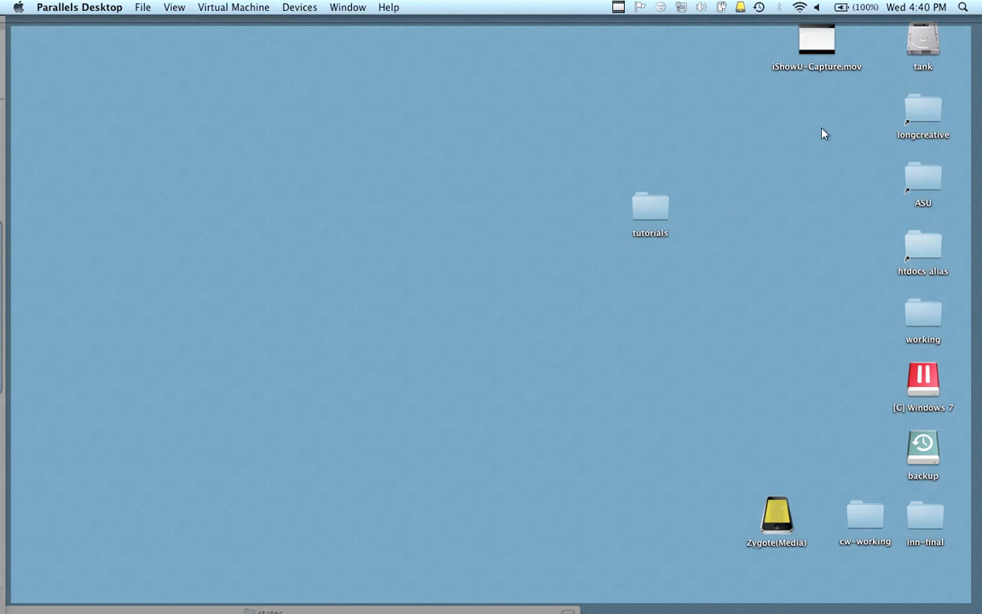
pyautogui.doubleClick(653, 201)
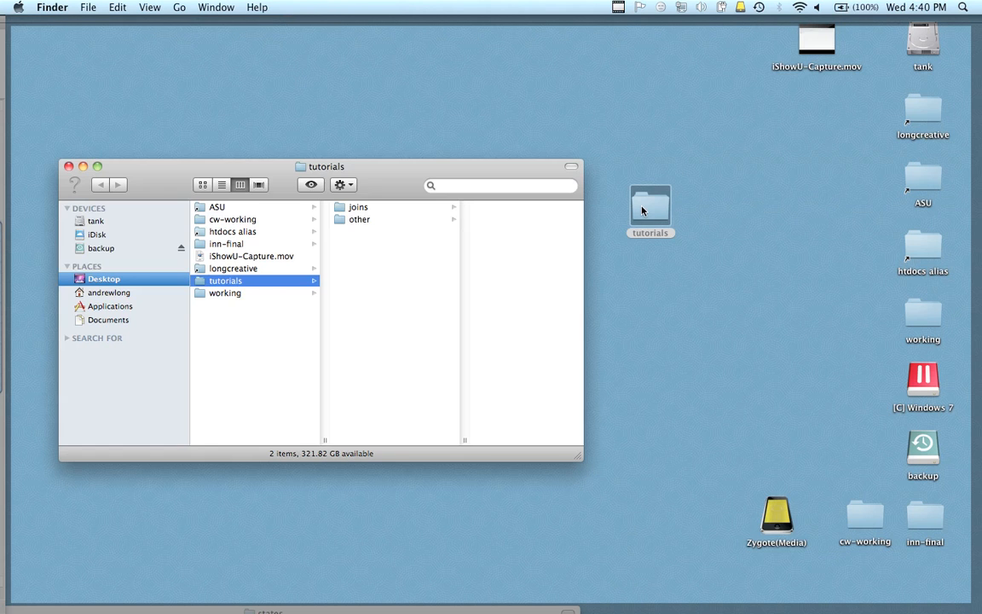
pyautogui.click(374, 211)
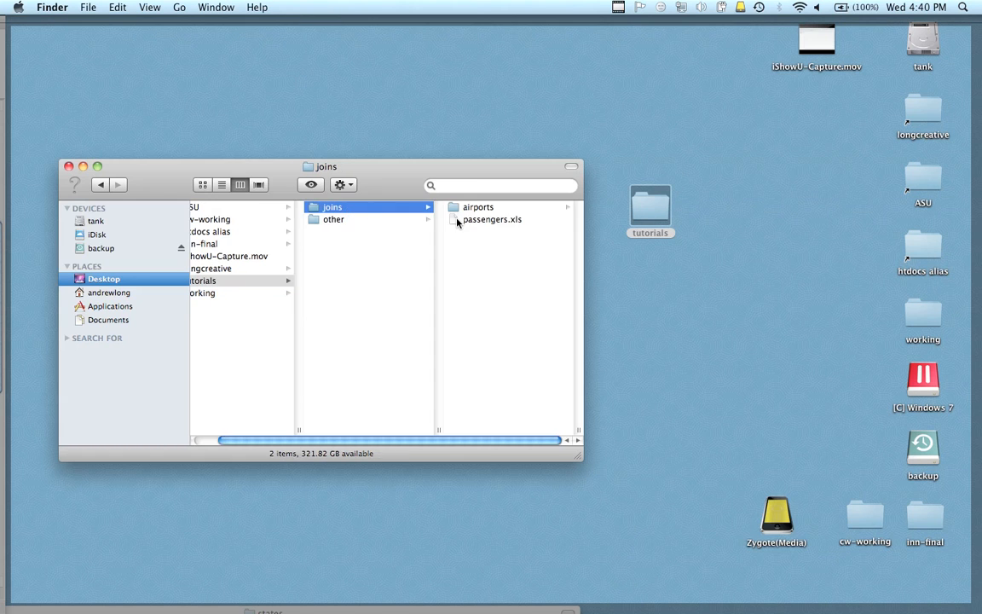
pyautogui.rightClick(465, 224)
pyautogui.moveTo(596, 240)
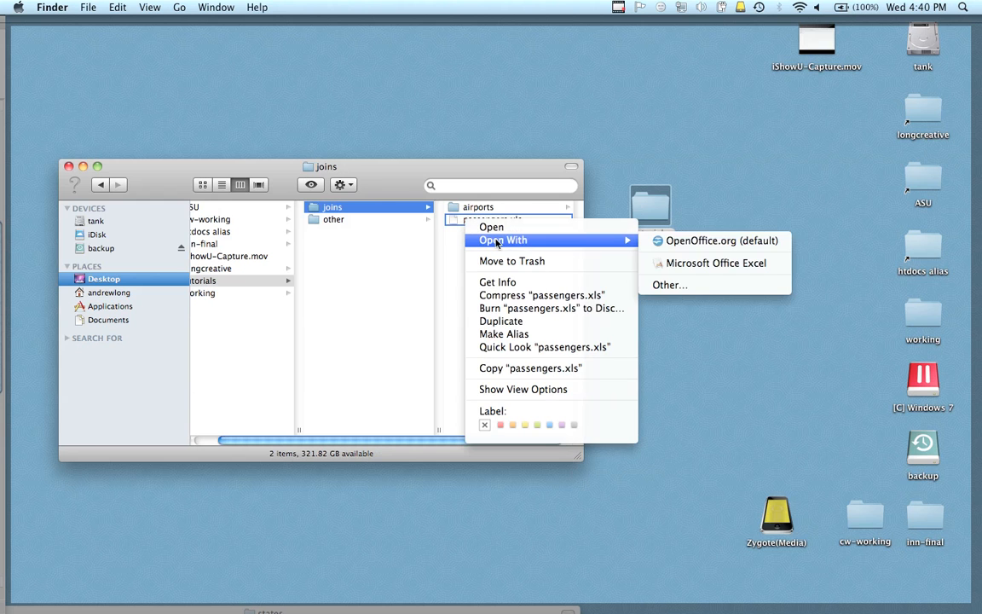
pyautogui.click(682, 264)
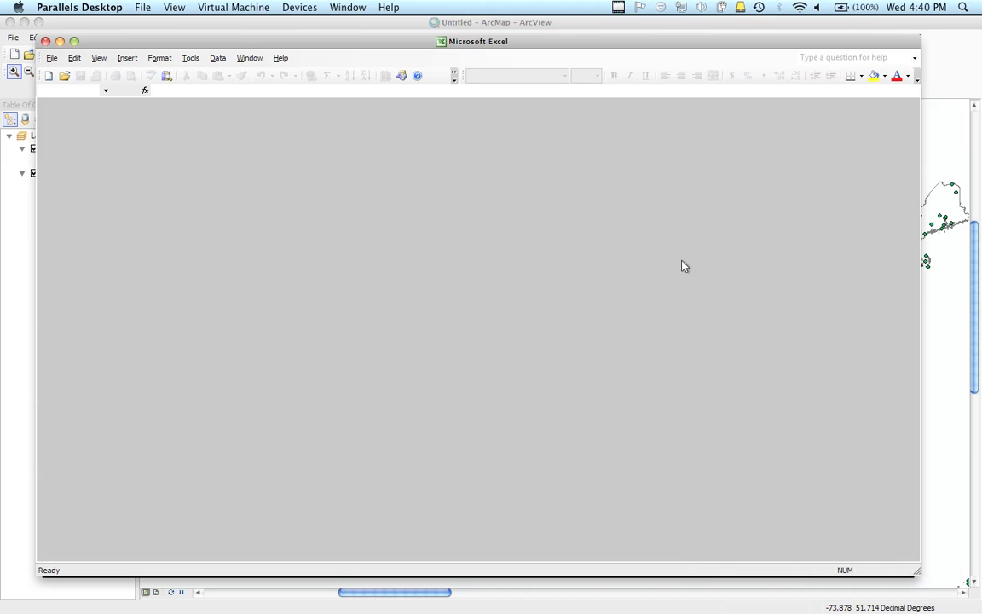
pyautogui.click(600, 286)
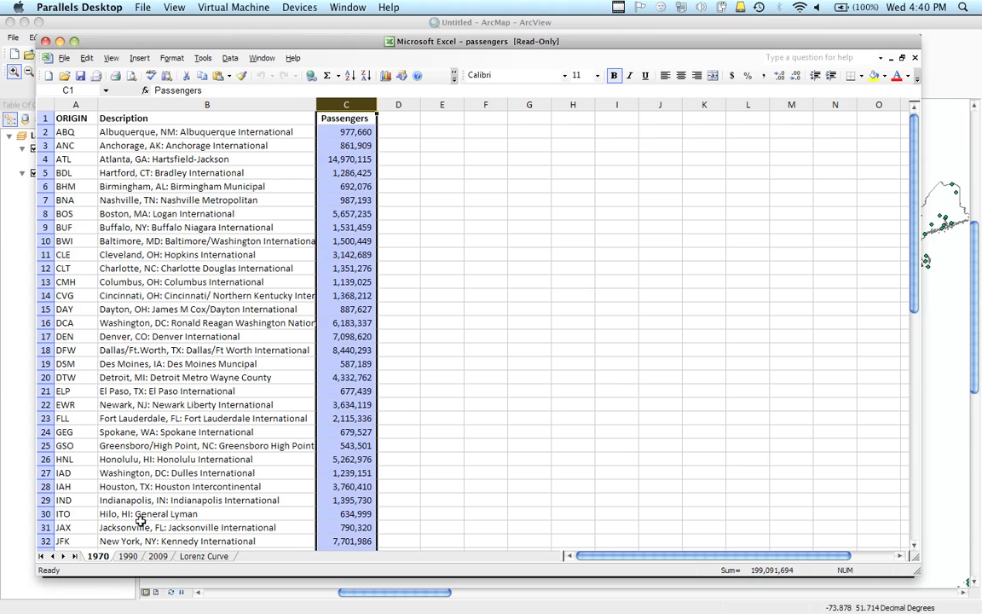
pyautogui.click(128, 556)
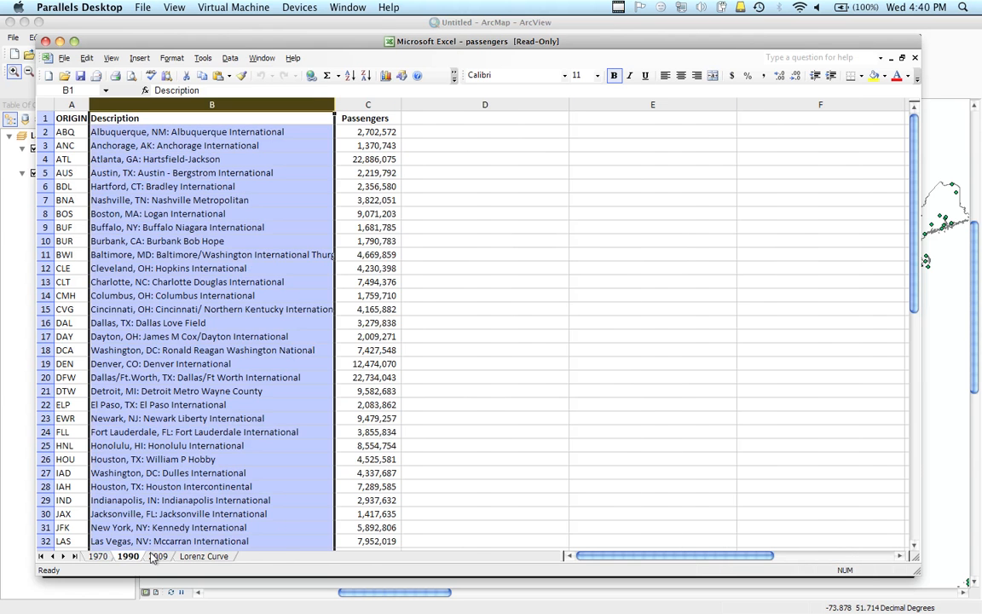
pyautogui.click(158, 556)
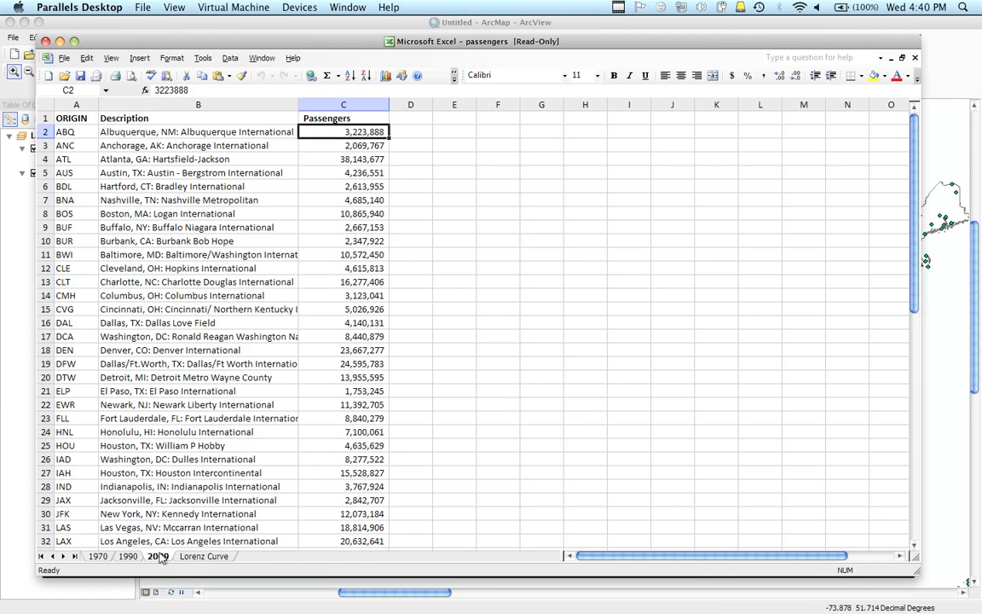
# Examine the 1970 sheet of passengers.xls, highlighting the ORIGIN and Passengers columns, and minimize the workbook to return to ArcMap
pyautogui.click(90, 557)
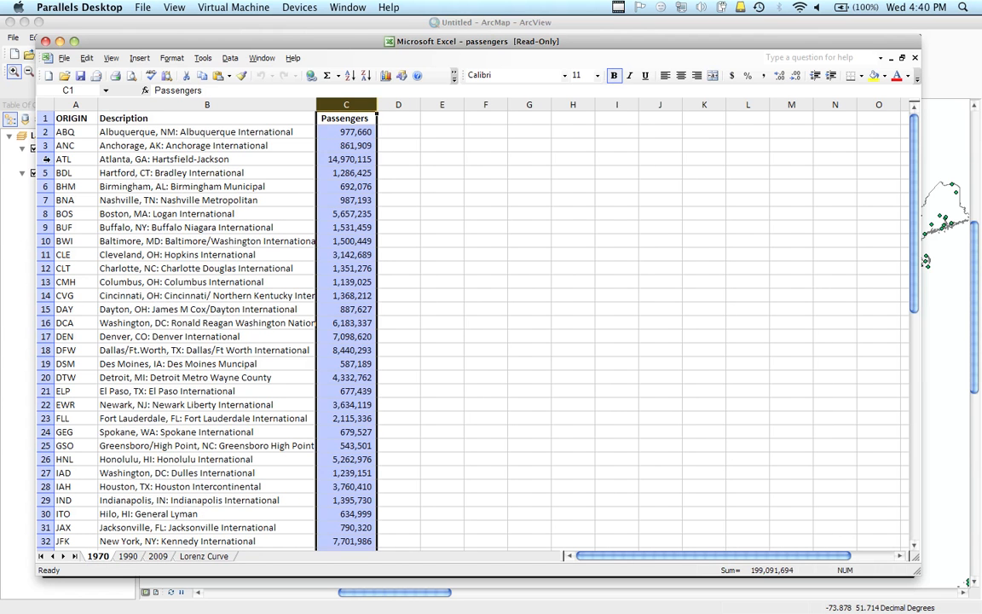
pyautogui.click(67, 103)
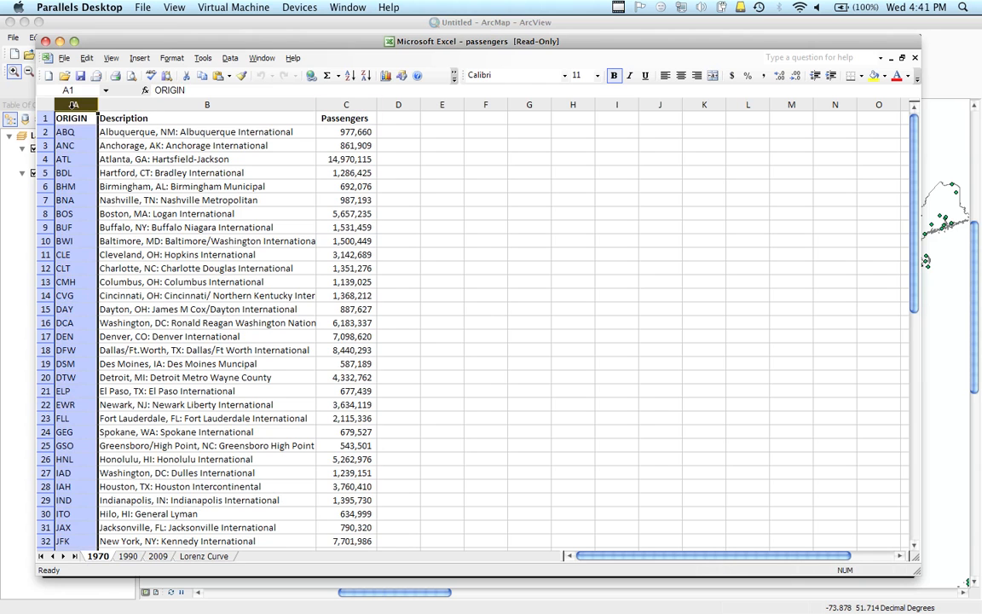
pyautogui.click(111, 115)
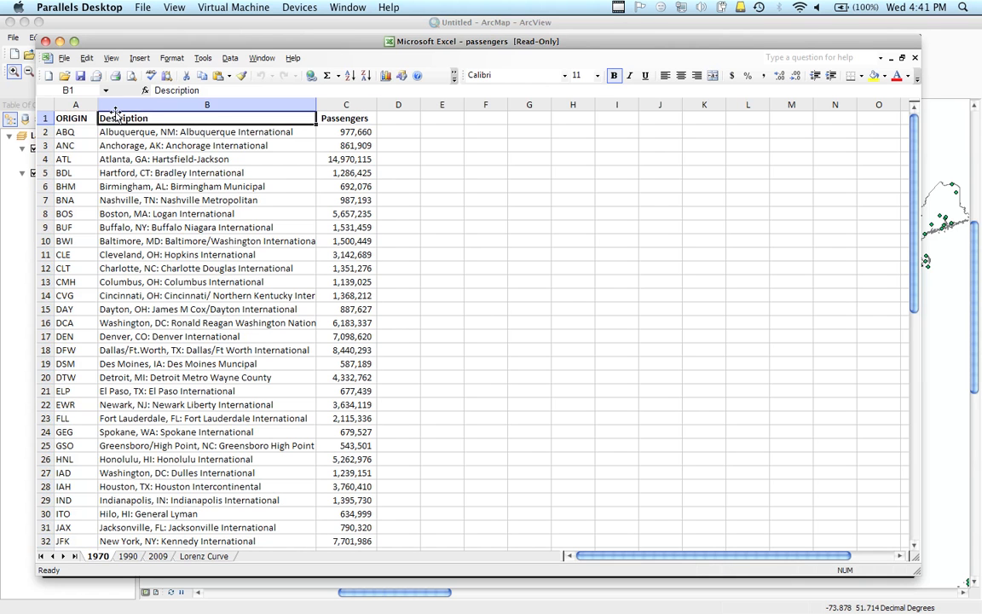
pyautogui.click(336, 103)
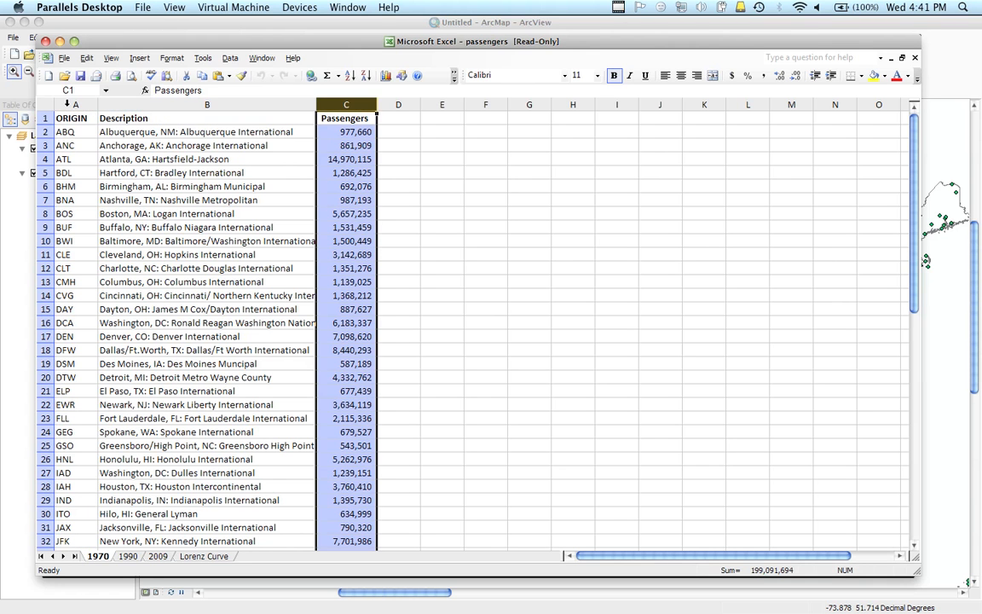
pyautogui.click(67, 103)
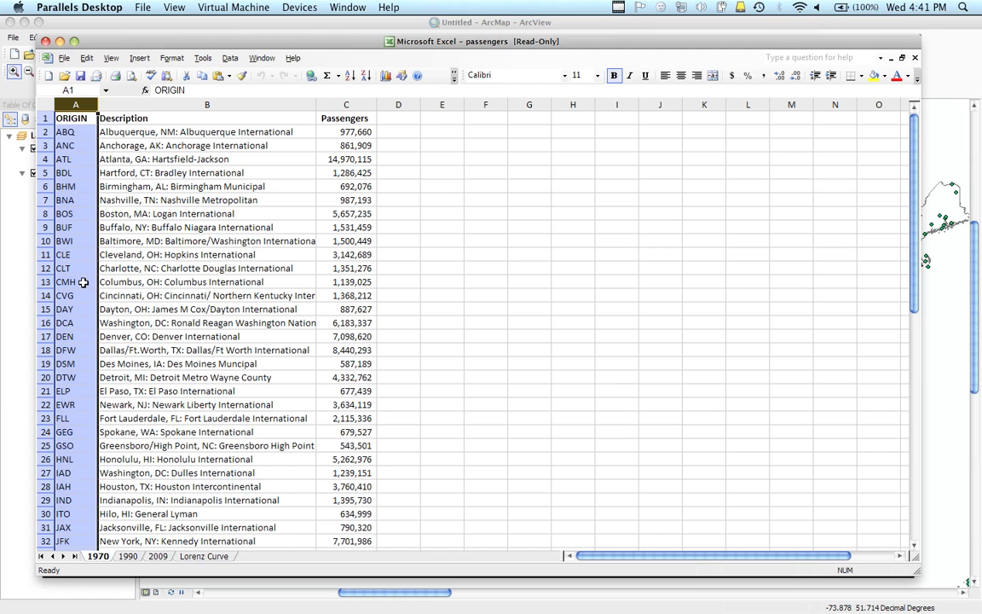
pyautogui.click(128, 555)
pyautogui.click(87, 551)
pyautogui.click(98, 556)
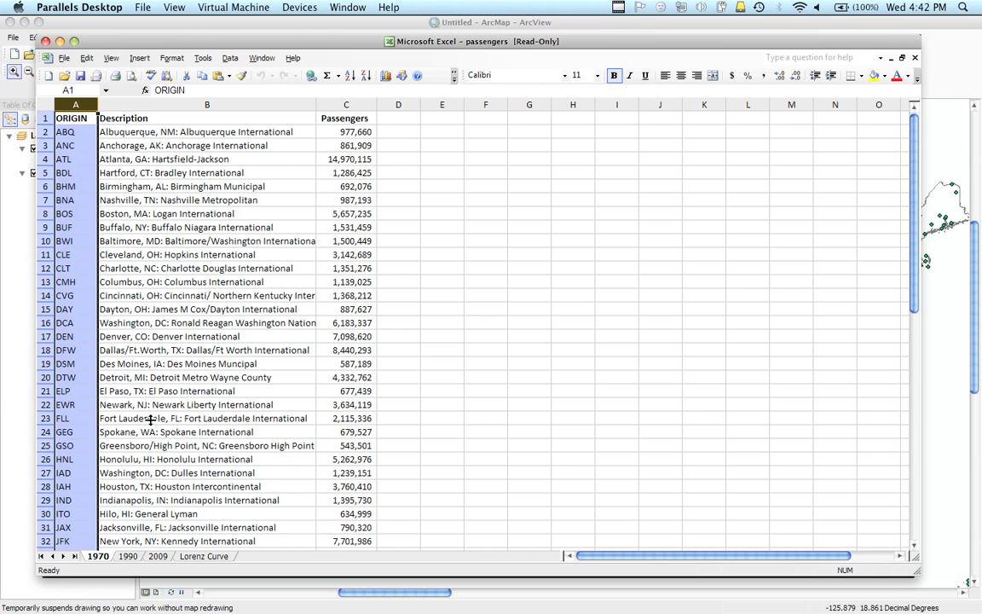
pyautogui.click(59, 41)
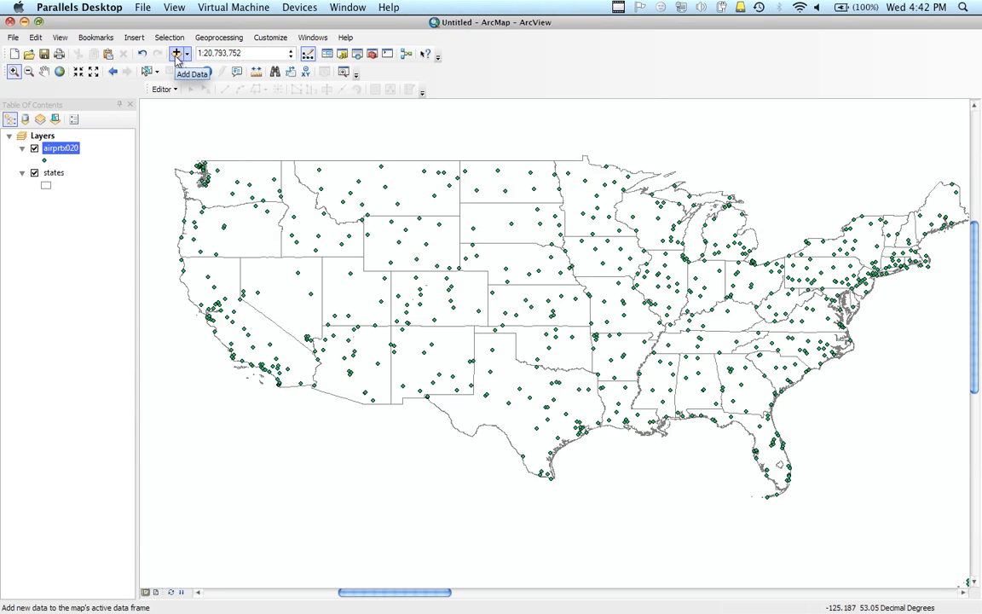
# Add the '2009$' sheet of passengers.xls from the joins folder to the map as a table
pyautogui.click(177, 54)
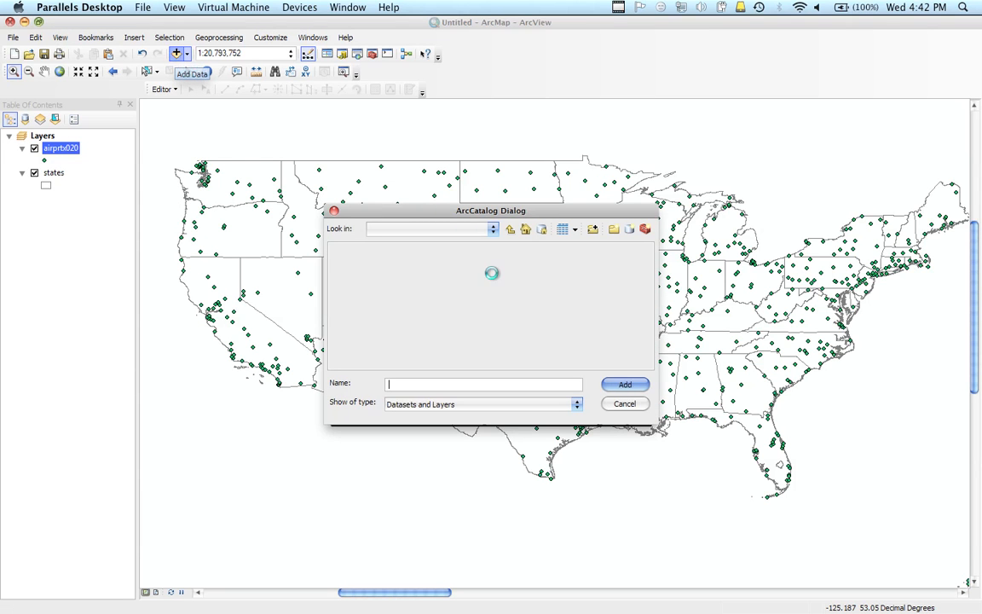
pyautogui.click(510, 228)
pyautogui.click(369, 261)
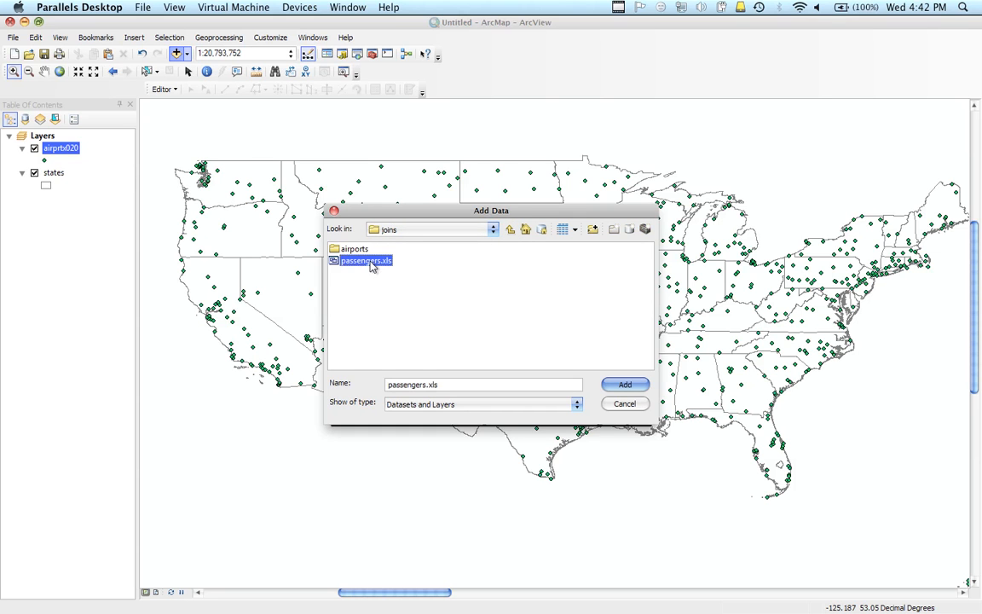
pyautogui.click(620, 384)
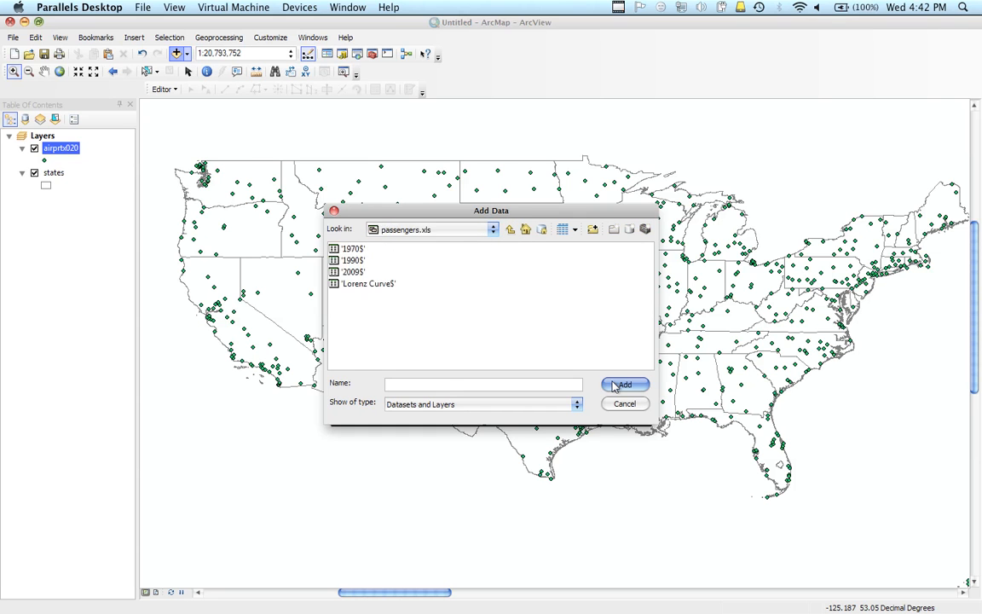
pyautogui.click(352, 271)
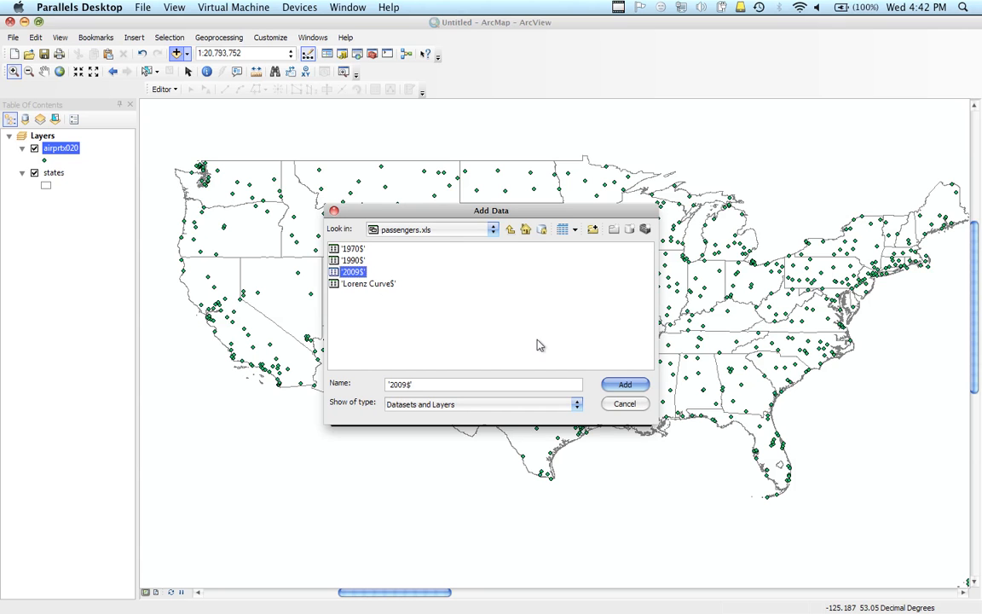
pyautogui.click(610, 385)
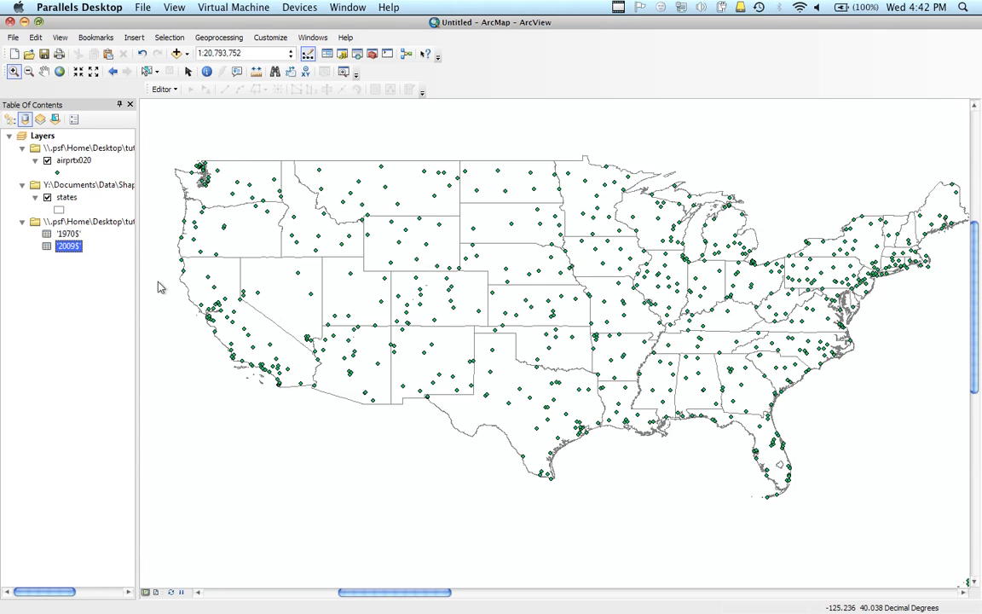
# Remove the '1970$' table from the map and select the '2009$' table
pyautogui.click(68, 234)
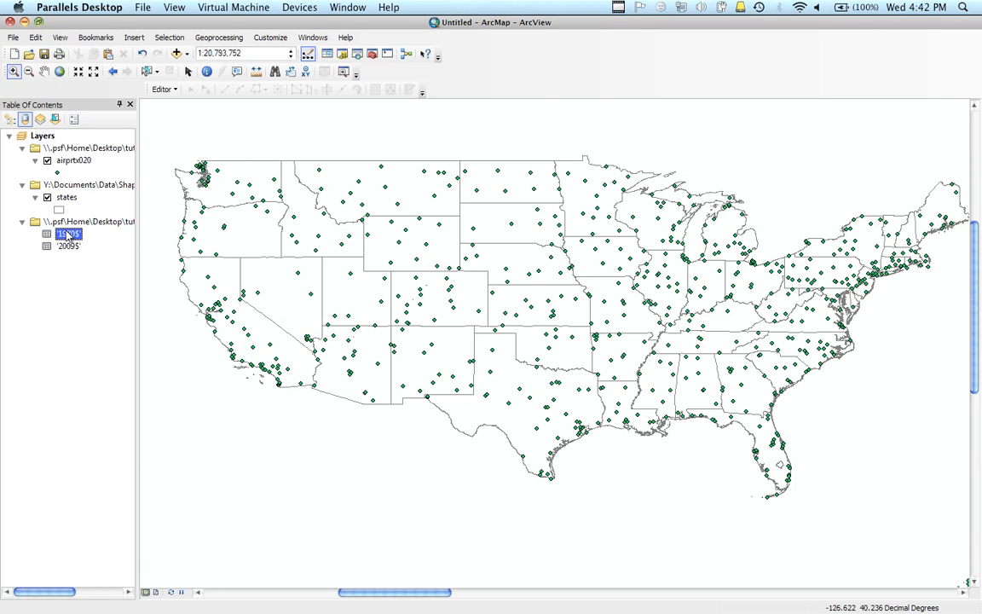
pyautogui.rightClick(68, 235)
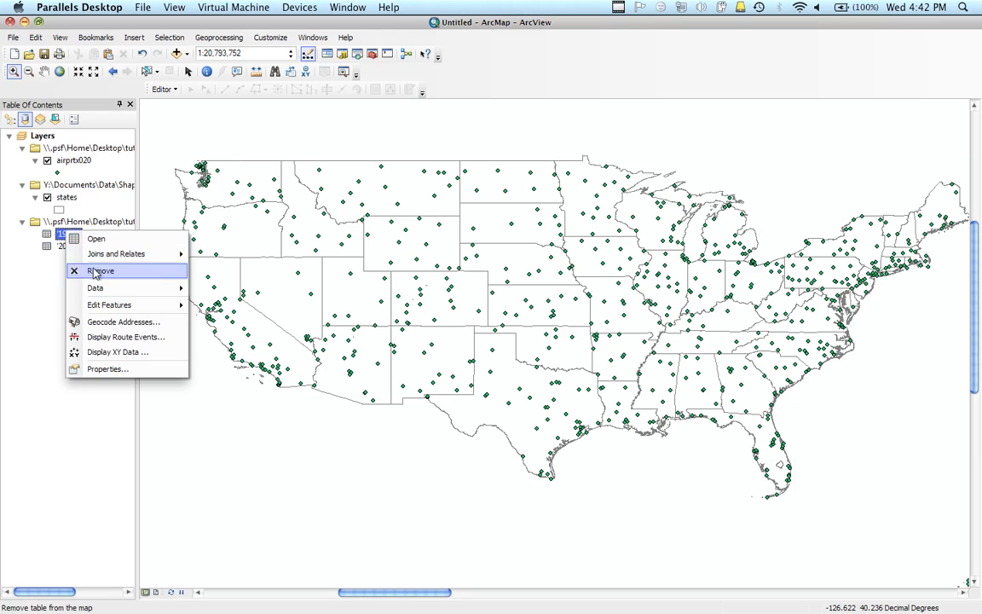
pyautogui.click(100, 270)
pyautogui.click(61, 236)
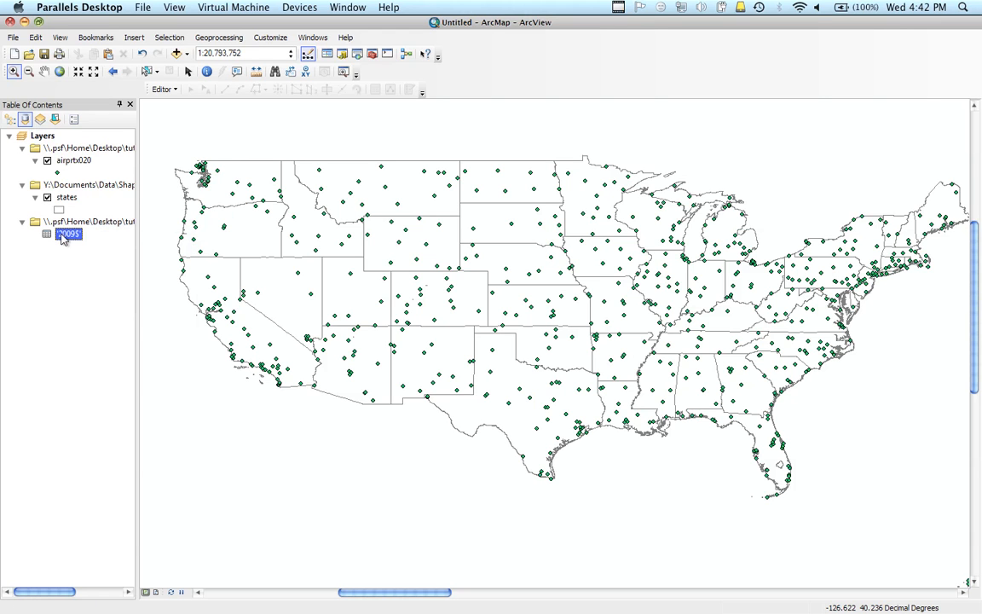
pyautogui.click(60, 236)
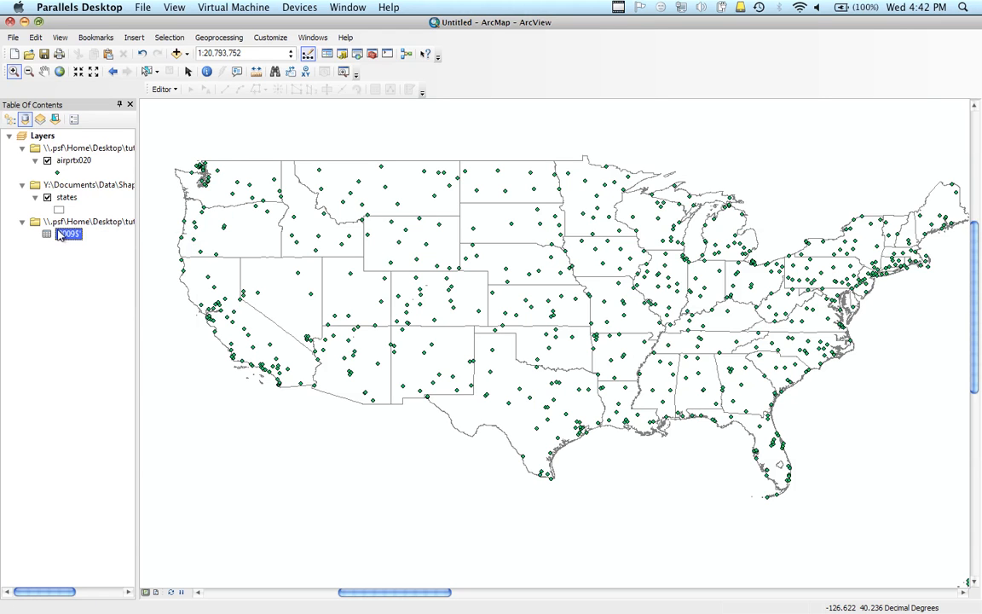
# Compare the layer listings by drawing order and by source, and view the contents of the '2009$' table
pyautogui.click(10, 120)
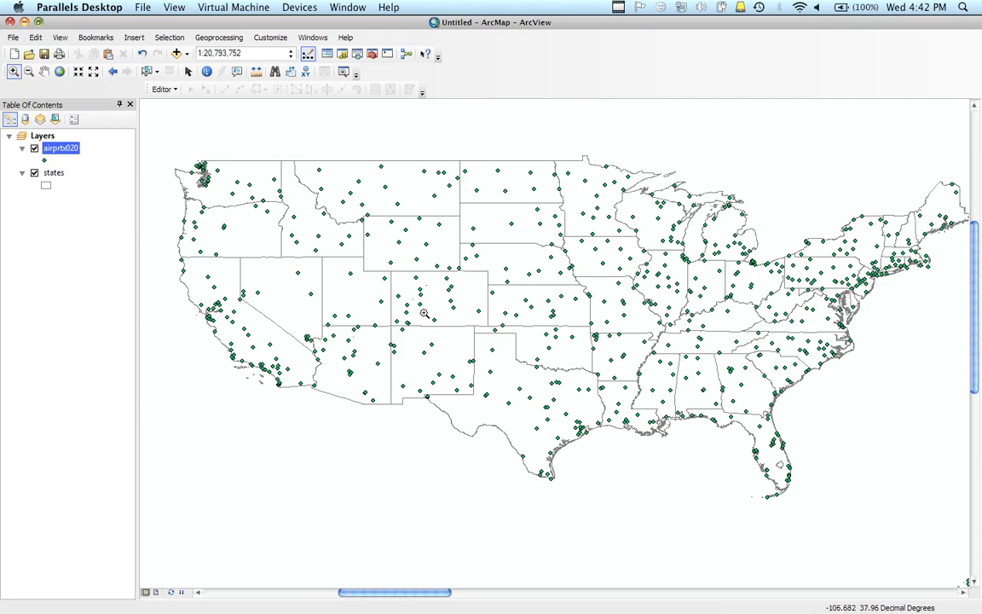
pyautogui.click(24, 121)
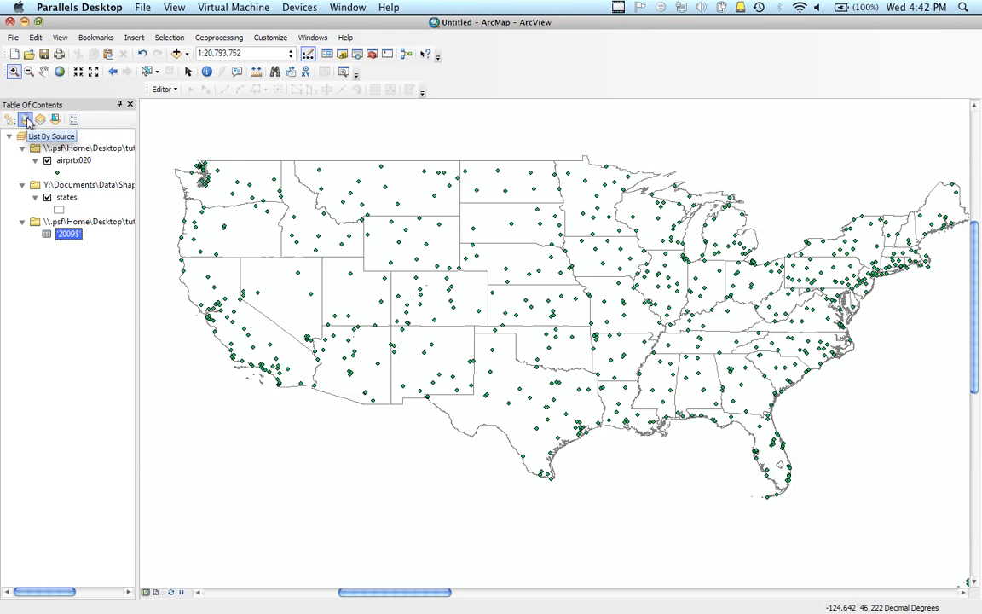
pyautogui.rightClick(62, 240)
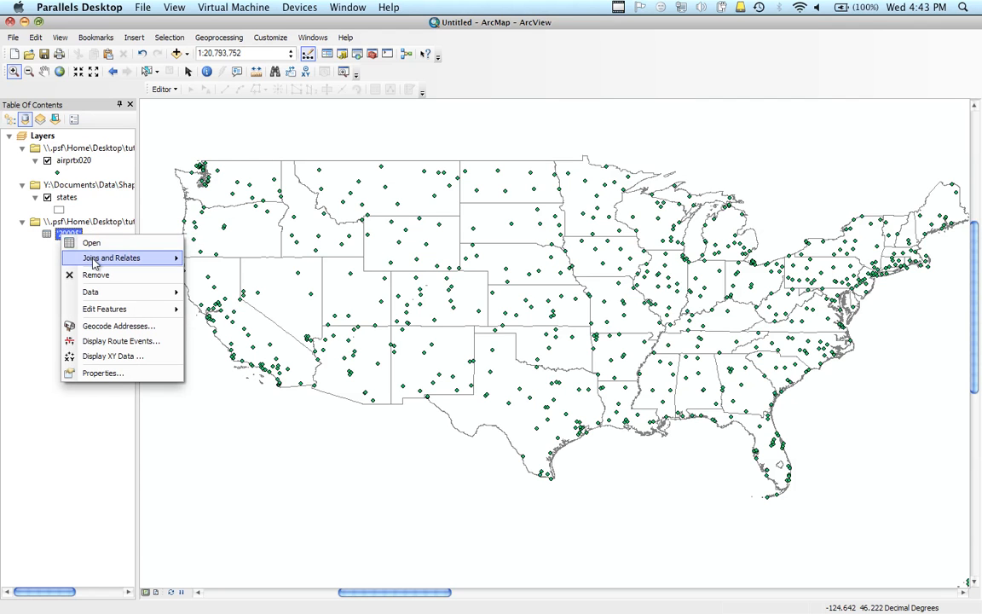
pyautogui.moveTo(93, 259)
pyautogui.moveTo(94, 294)
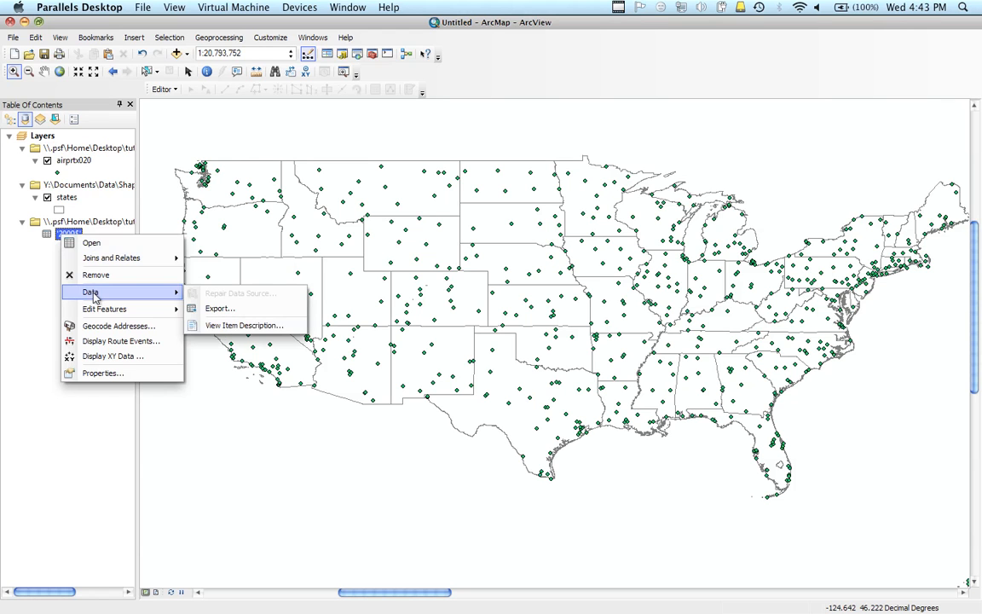
pyautogui.click(92, 245)
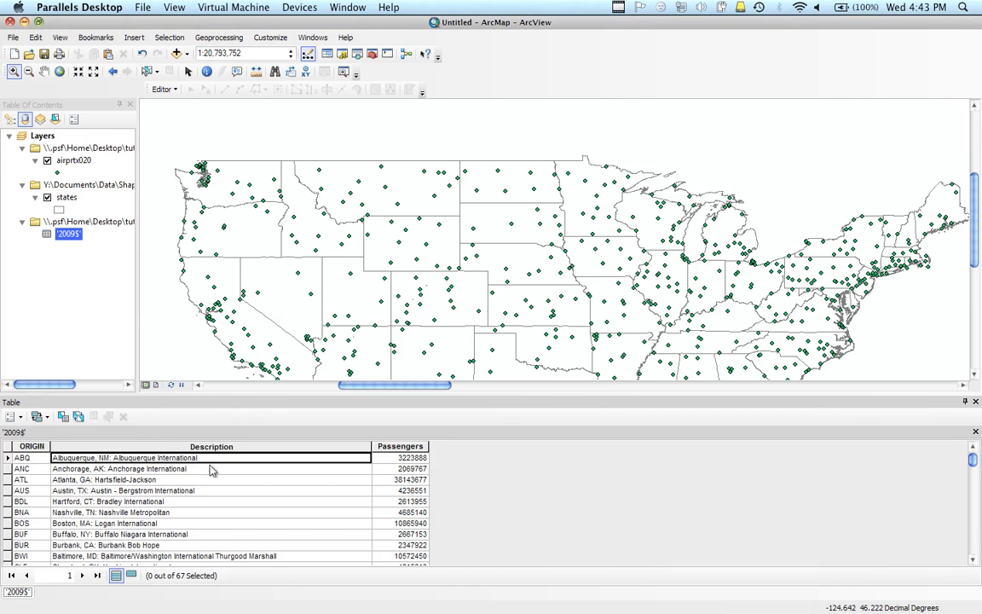
pyautogui.click(975, 401)
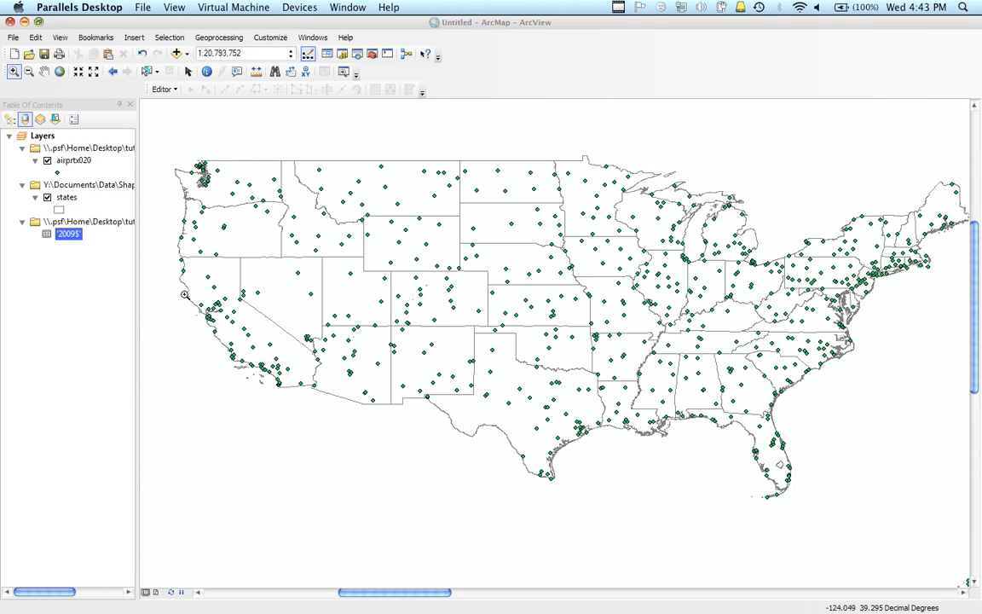
# List the layers by drawing order and rename the airprtx020 layer as airport
pyautogui.click(10, 120)
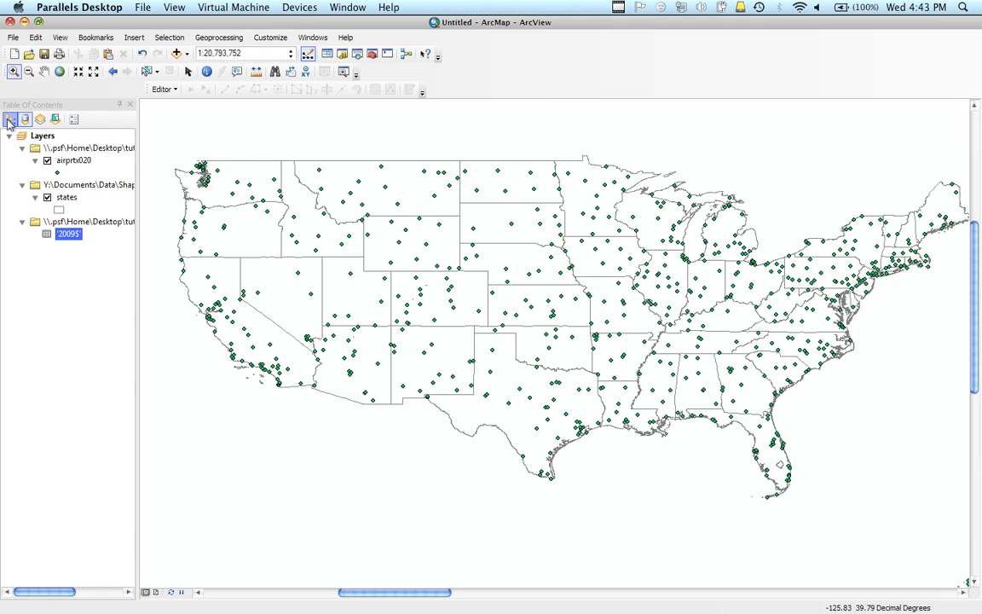
pyautogui.click(56, 148)
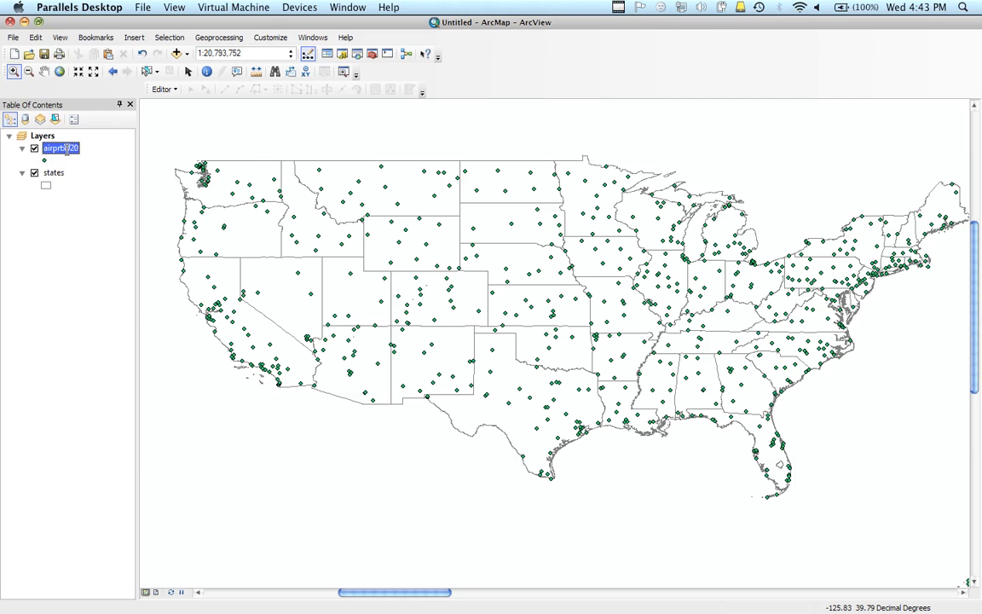
pyautogui.write('airport')
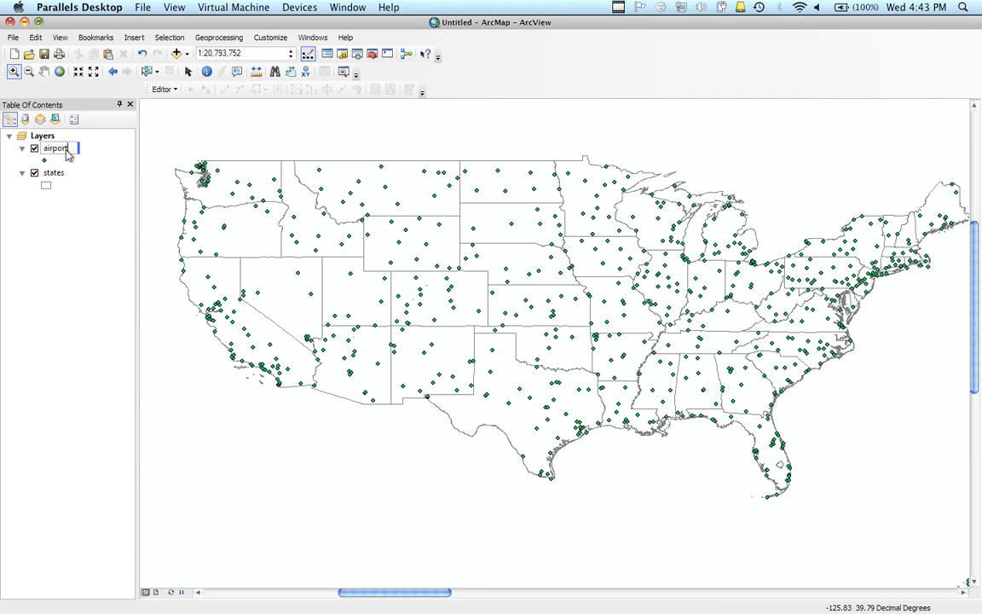
pyautogui.press('Return')
# Join the '2009$' table to the airport layer, matching LOCID to ORIGIN and keeping only matching records
pyautogui.rightClick(57, 154)
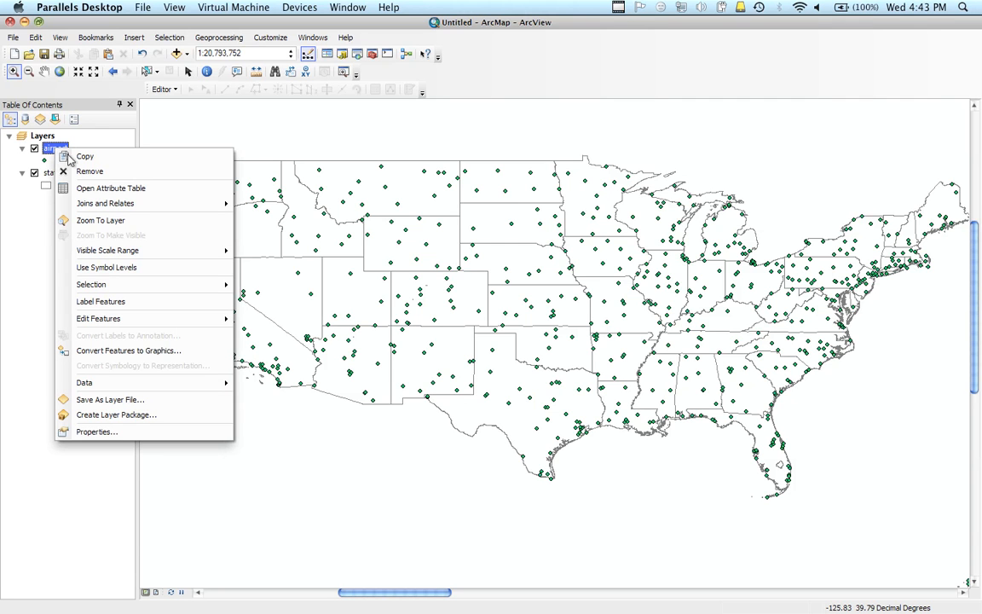
pyautogui.moveTo(93, 207)
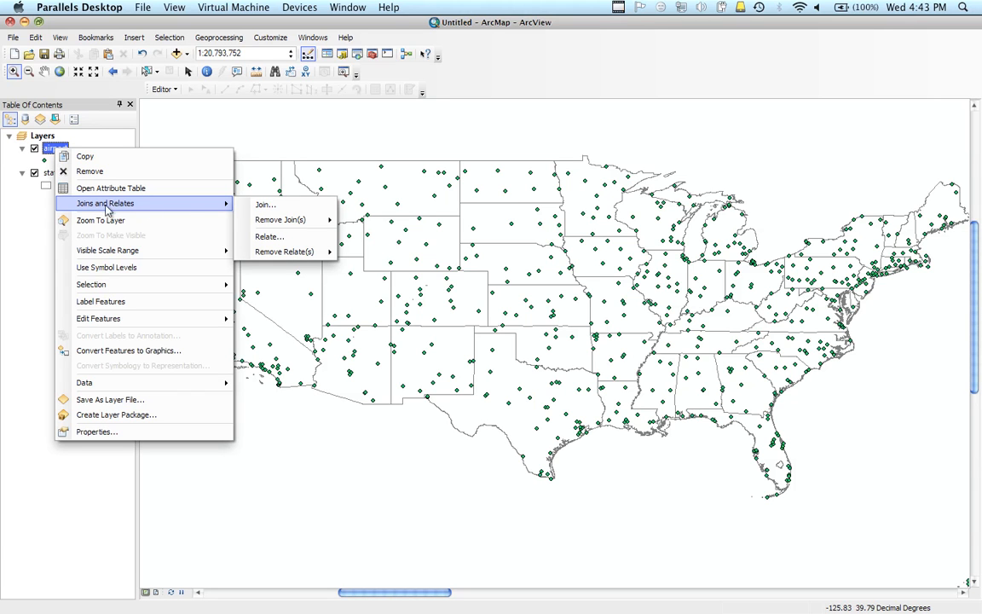
pyautogui.click(258, 207)
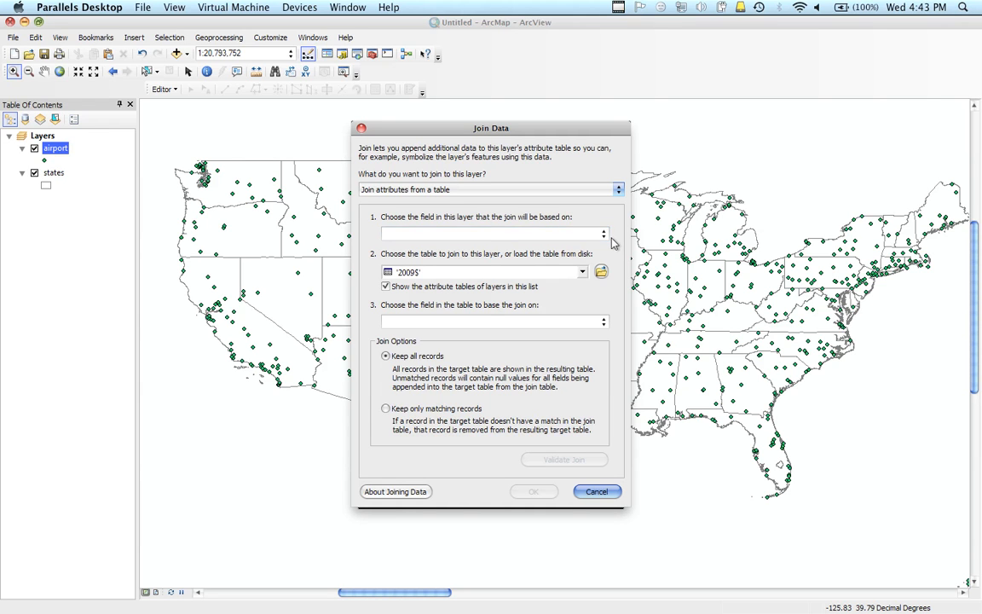
pyautogui.click(564, 233)
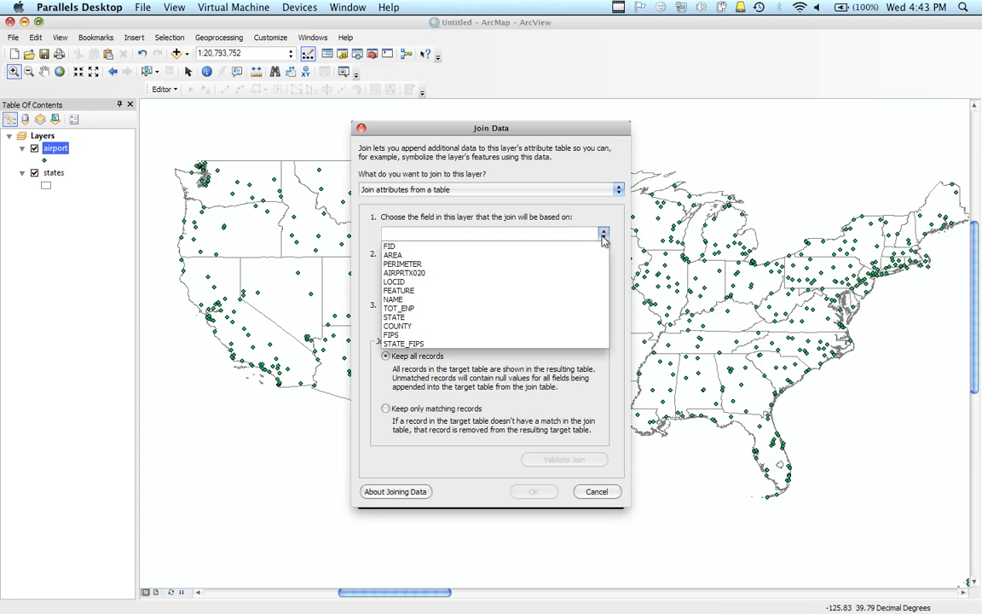
pyautogui.click(507, 282)
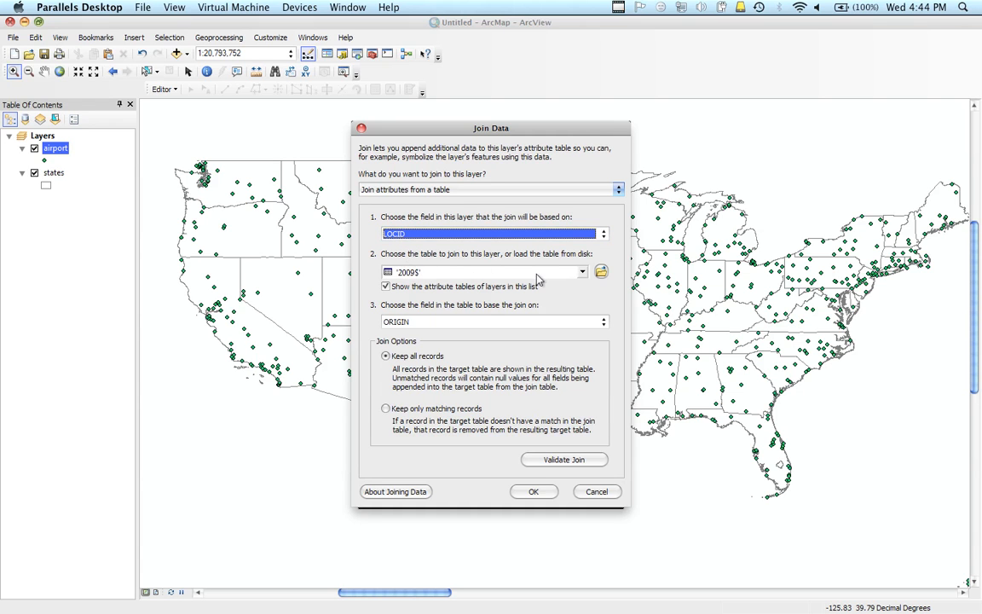
pyautogui.click(583, 273)
pyautogui.click(584, 273)
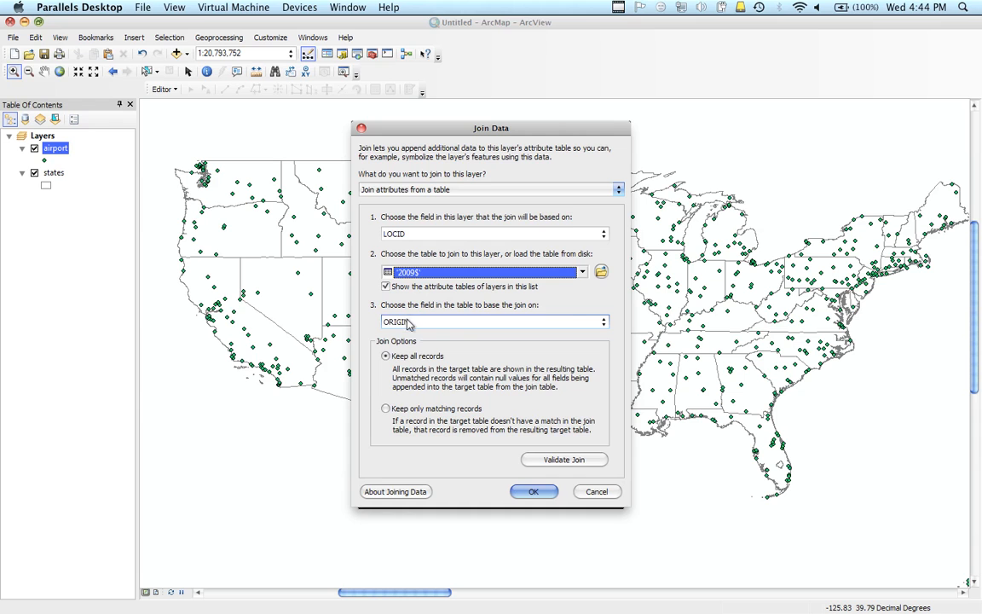
pyautogui.click(602, 322)
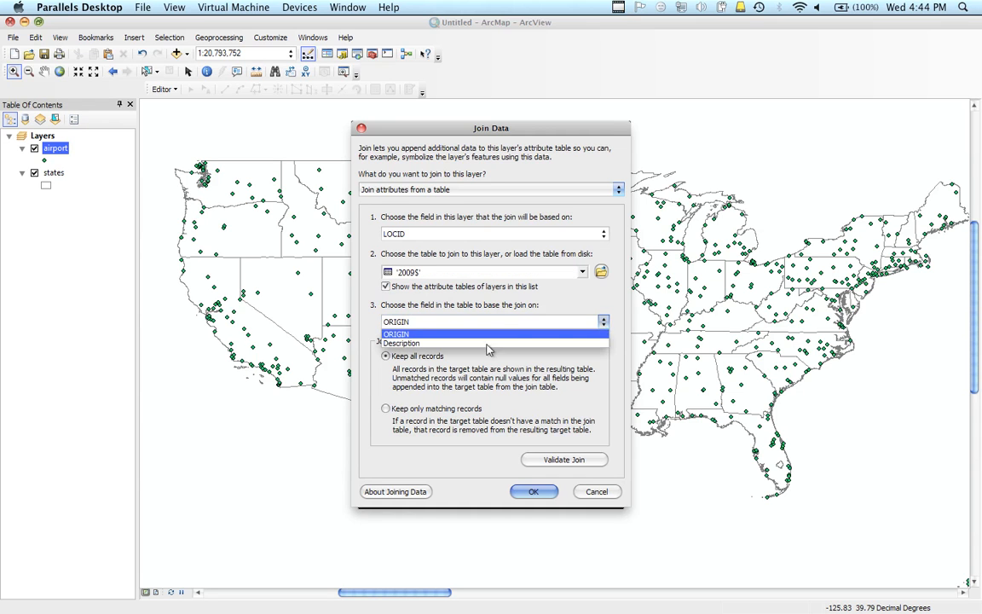
pyautogui.click(417, 333)
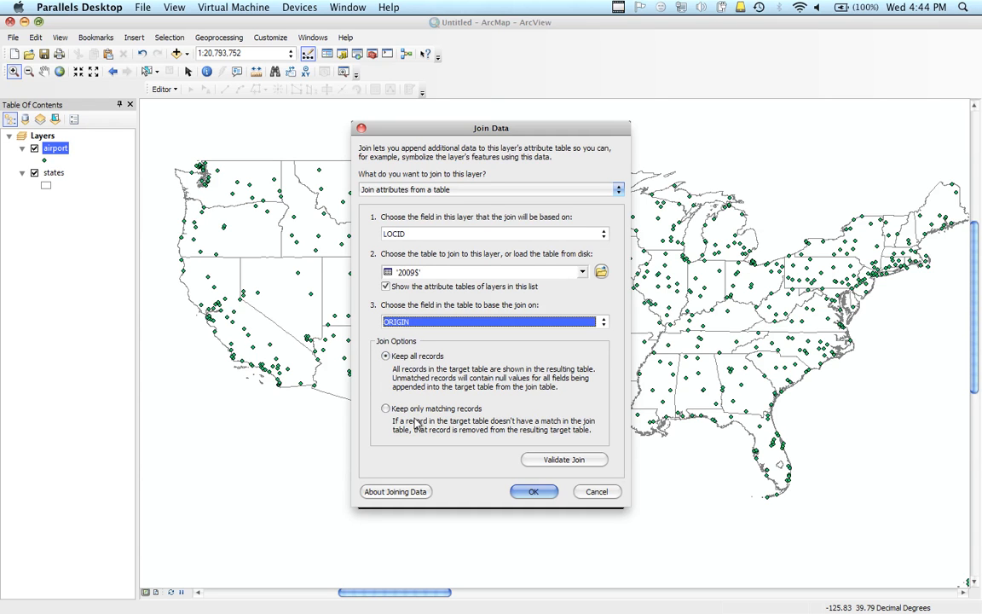
pyautogui.click(386, 409)
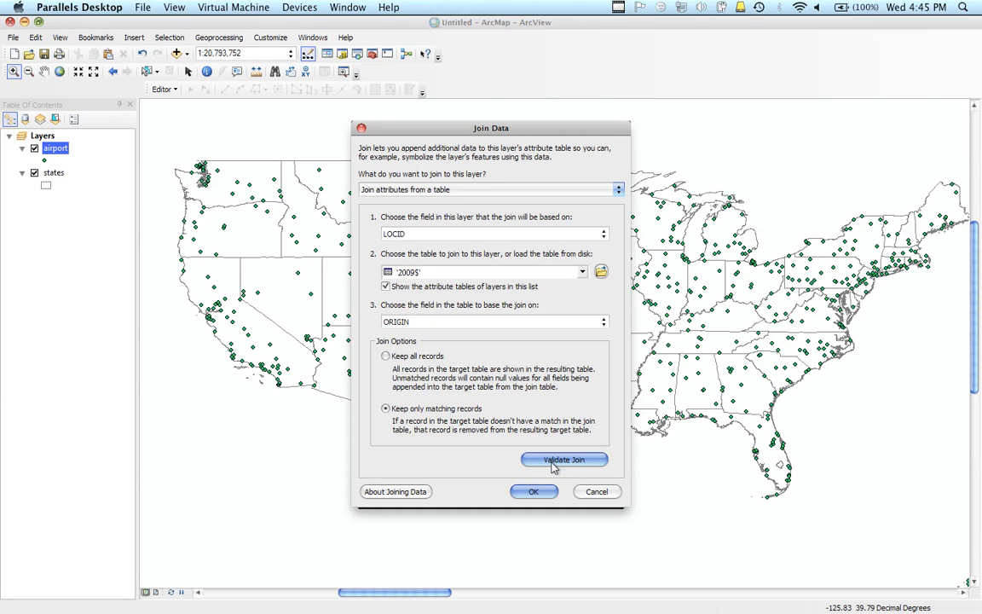
pyautogui.click(535, 491)
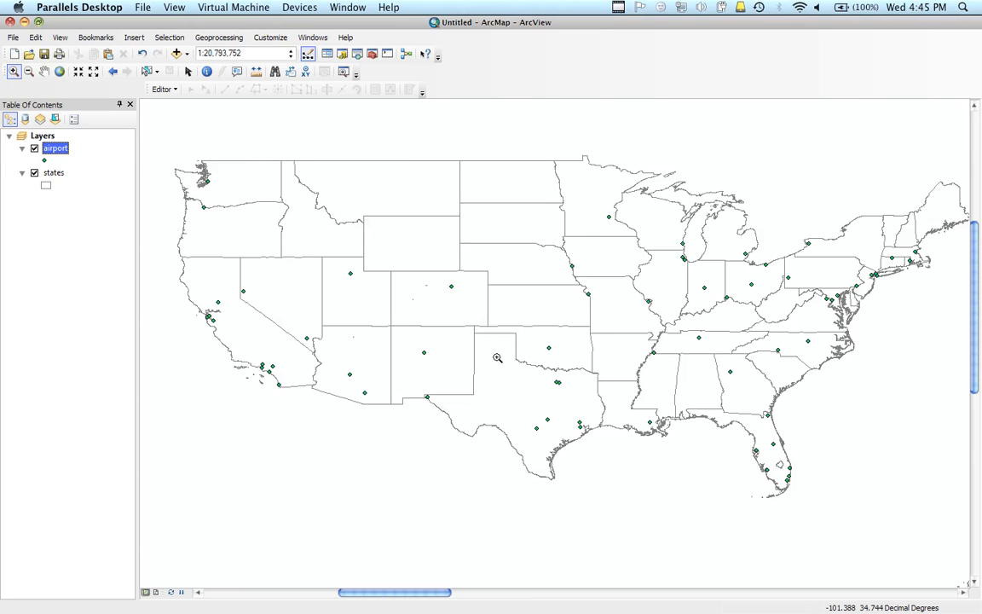
# Open the airport layer's attribute table to inspect the joined records, and close it
pyautogui.rightClick(56, 152)
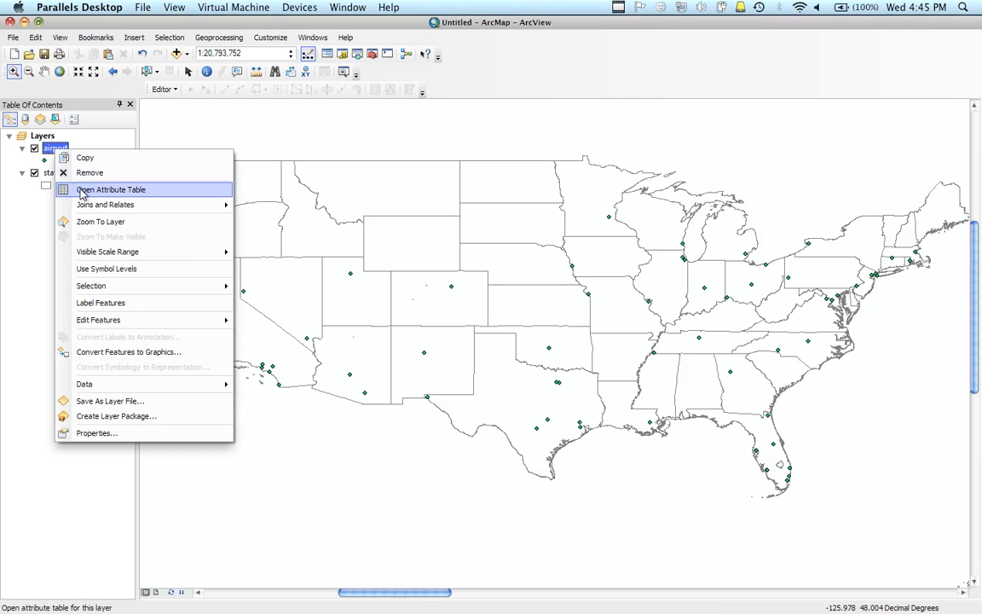
pyautogui.click(78, 189)
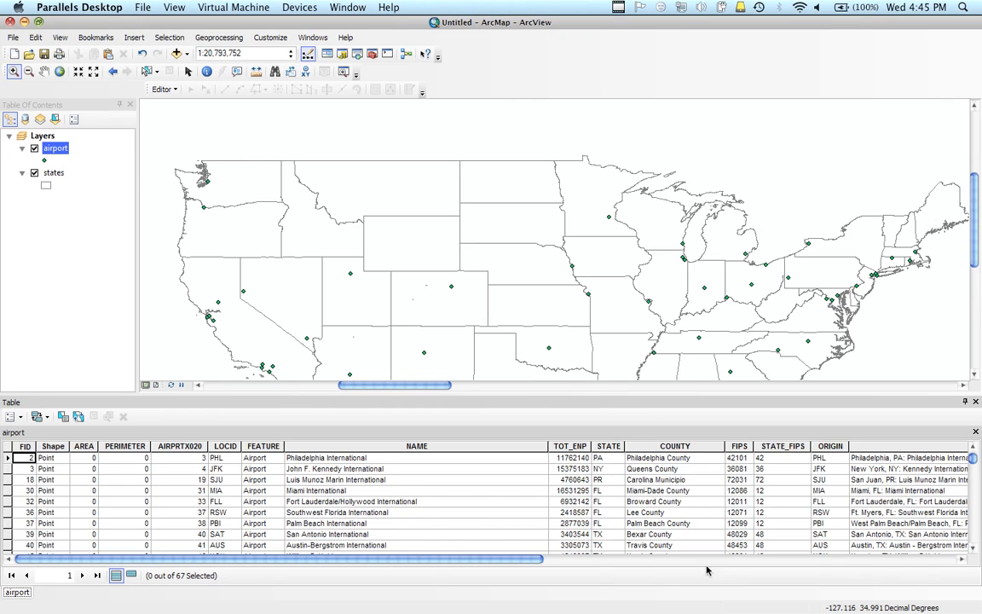
pyautogui.moveTo(970, 452)
pyautogui.mouseDown()
pyautogui.moveTo(974, 552)
pyautogui.moveTo(965, 434)
pyautogui.mouseUp()
pyautogui.click(976, 404)
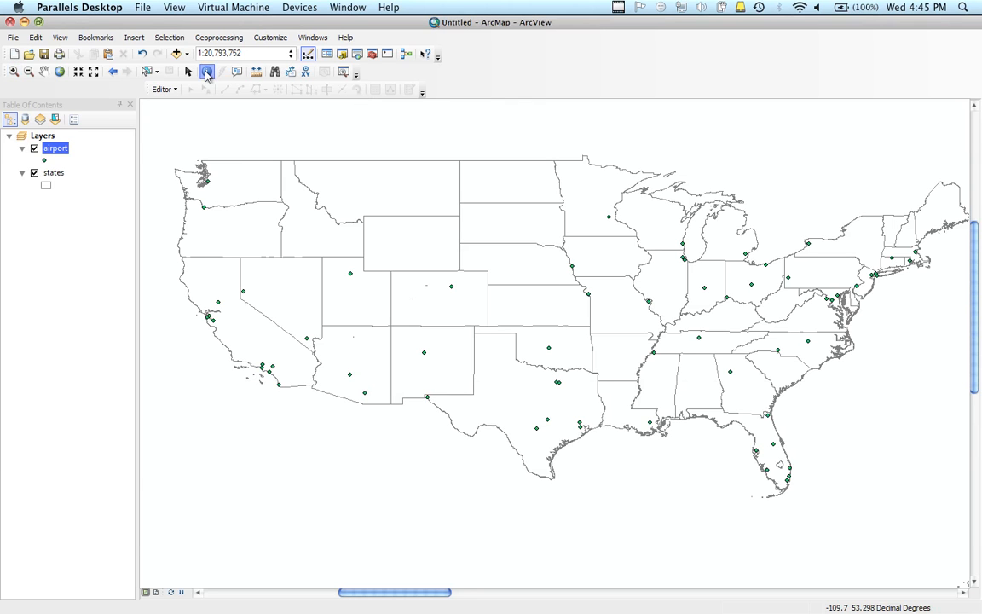
# Identify the airport point near the Nevada–California border to read its joined attributes, and return to the element selection tool
pyautogui.click(206, 73)
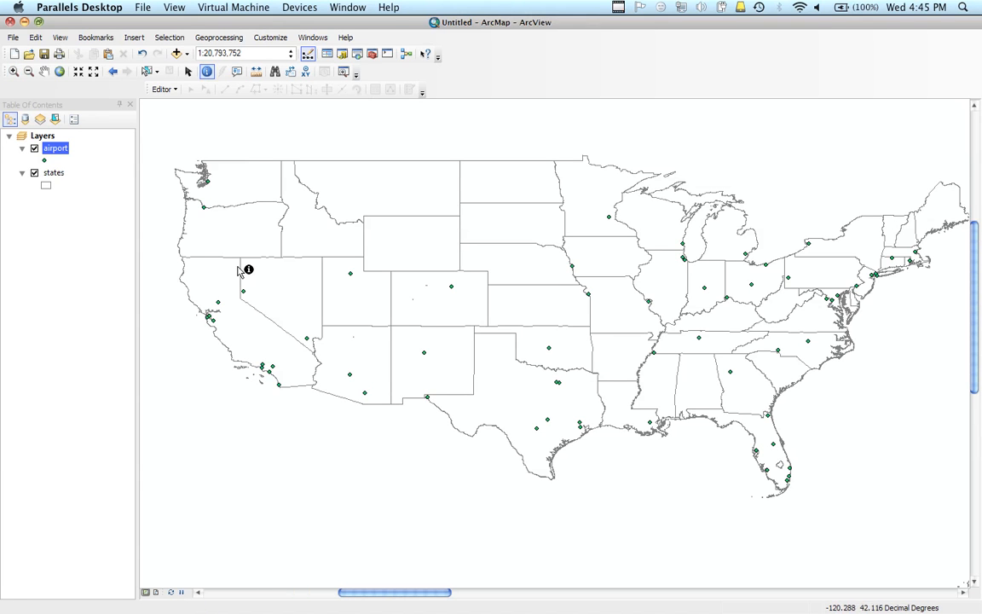
pyautogui.click(244, 293)
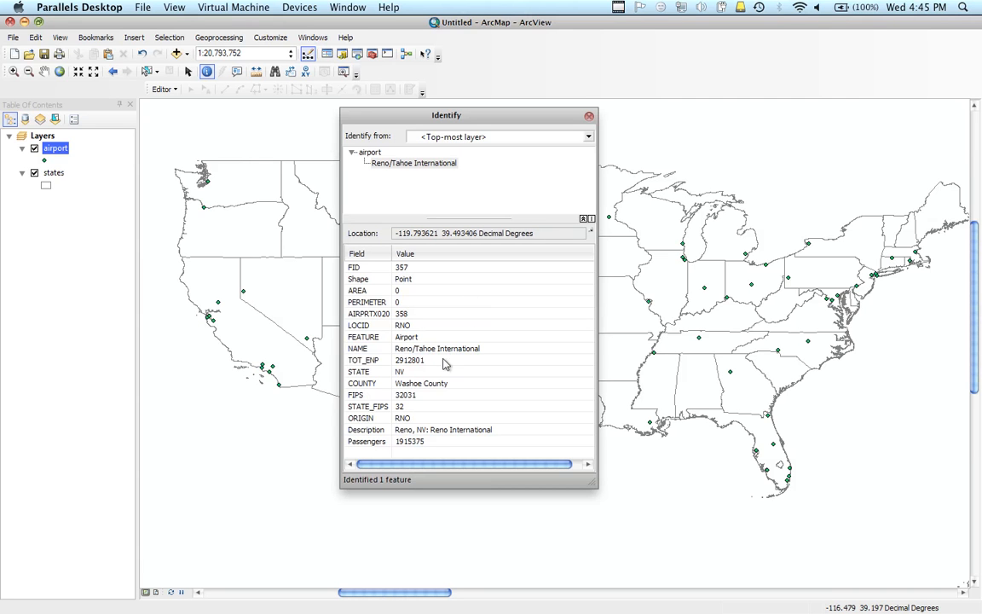
pyautogui.click(588, 118)
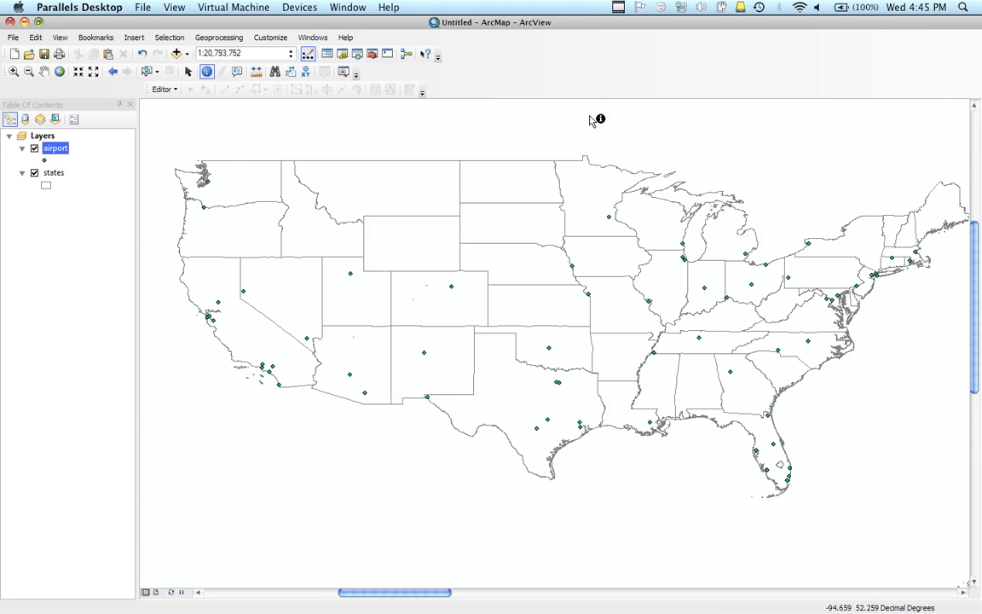
pyautogui.click(188, 72)
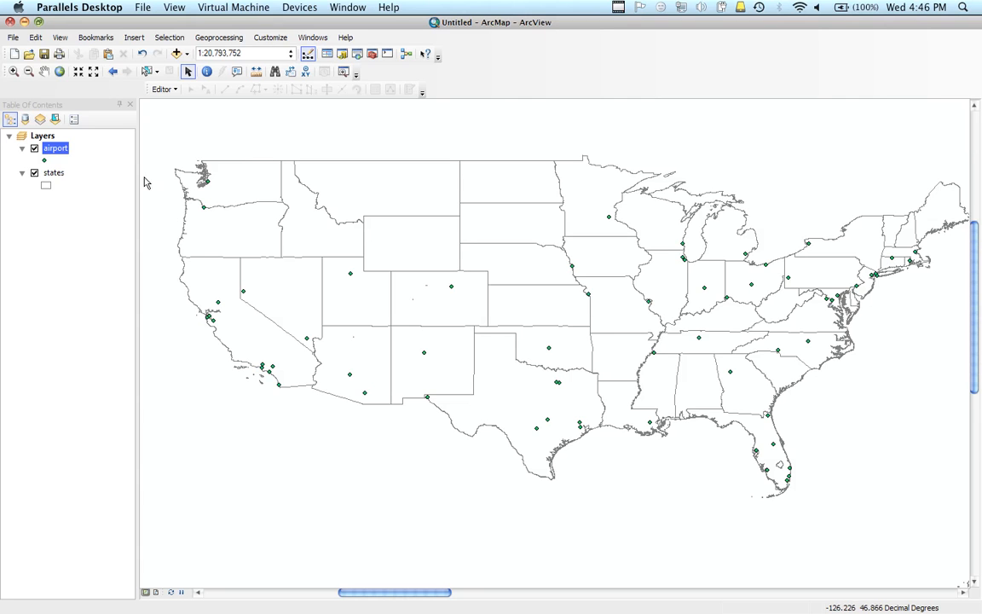
# Symbolize the airport layer by quantity with proportional symbols, using Passengers as the value field
pyautogui.rightClick(55, 153)
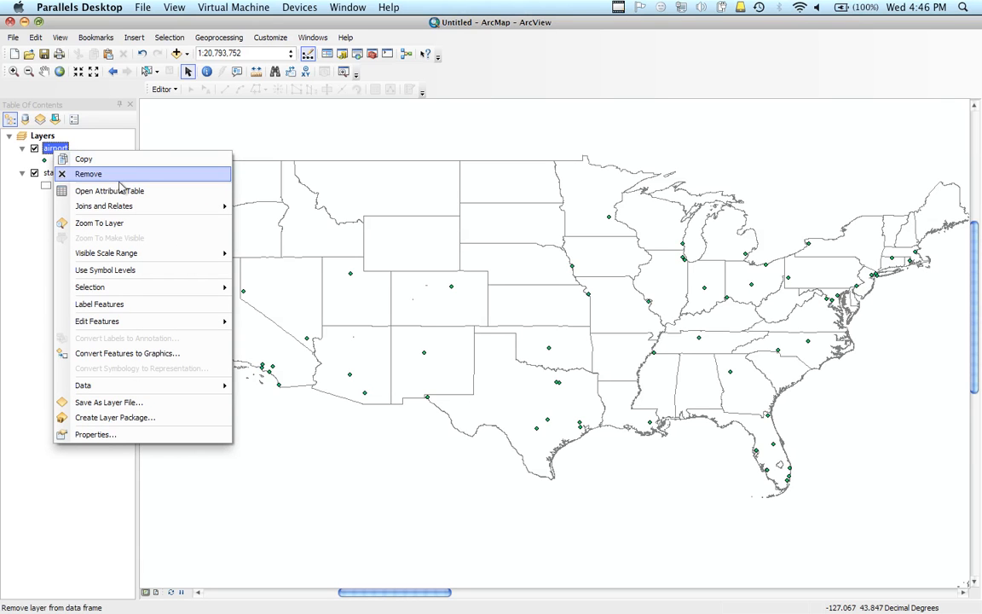
pyautogui.click(83, 435)
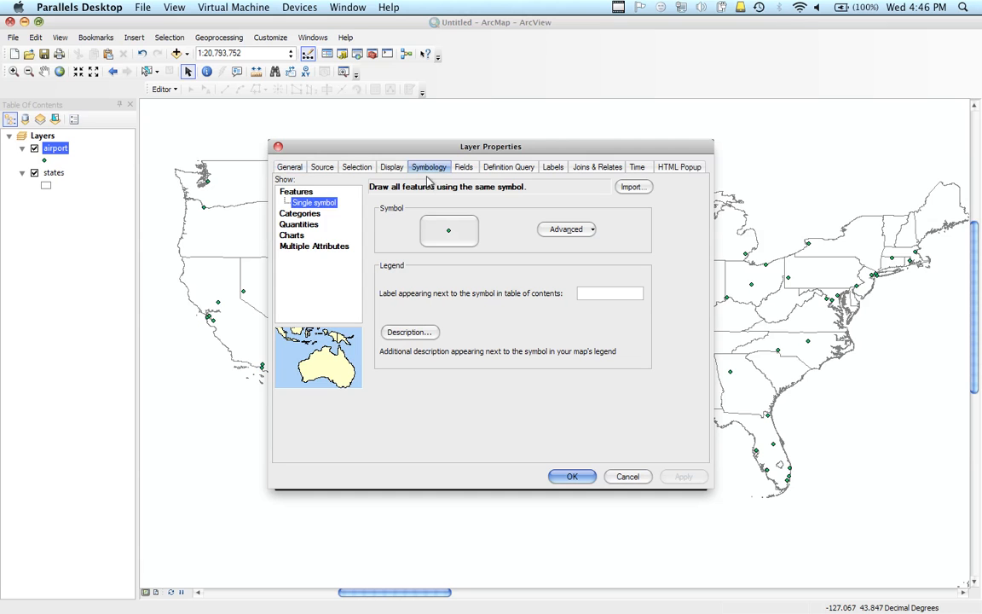
pyautogui.click(420, 167)
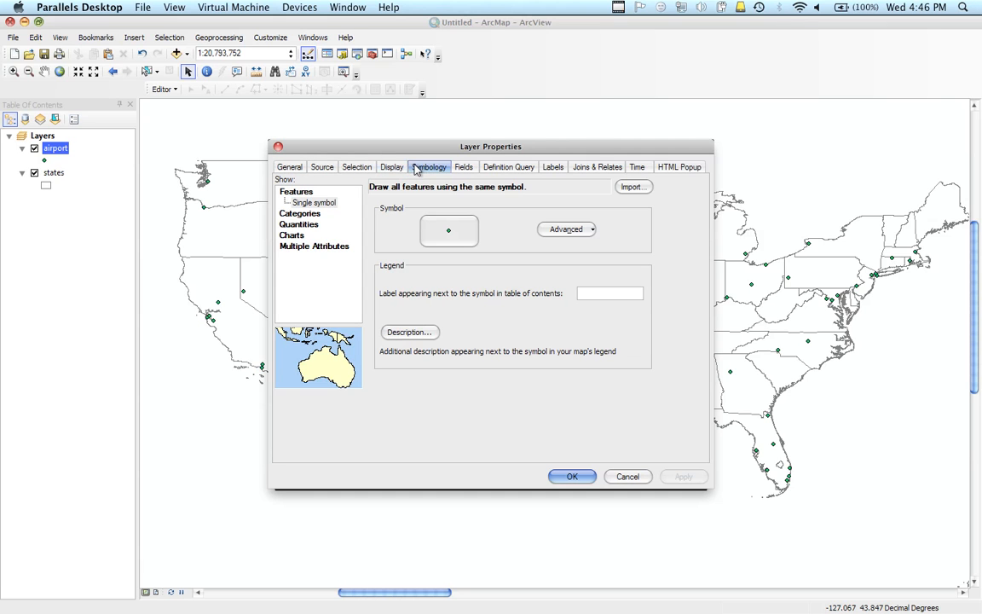
pyautogui.click(299, 214)
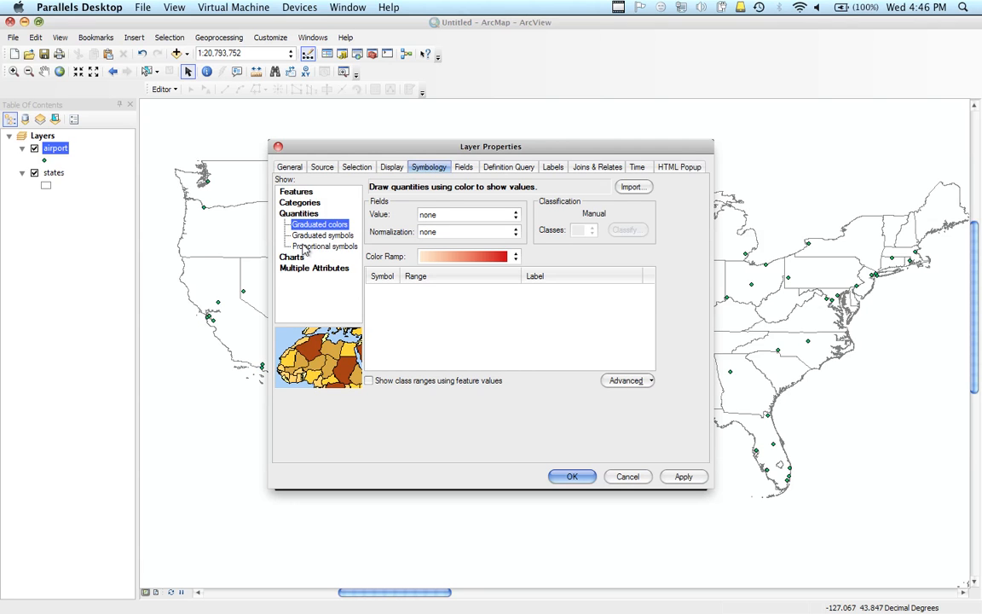
pyautogui.click(307, 247)
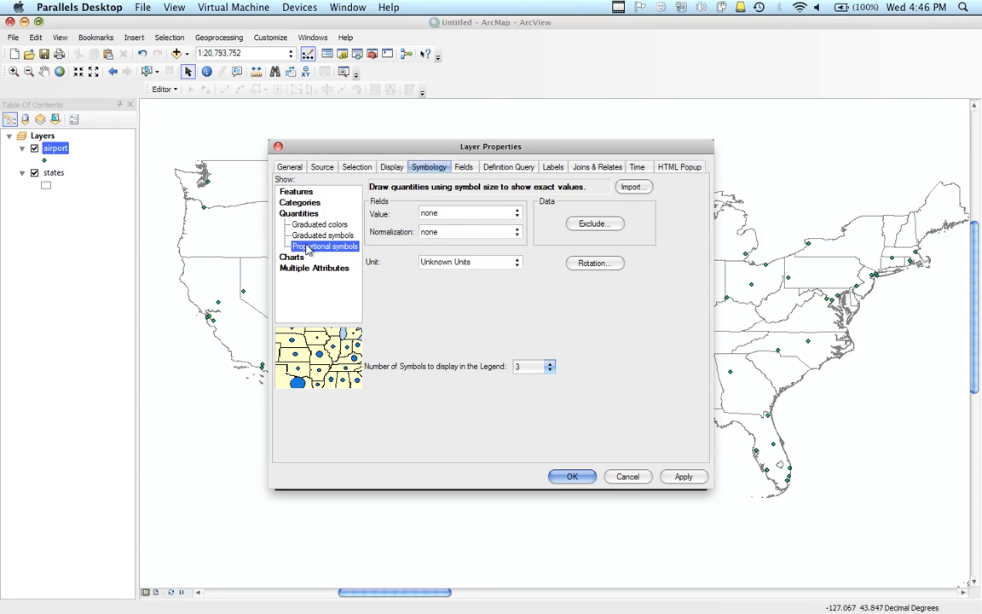
pyautogui.click(518, 214)
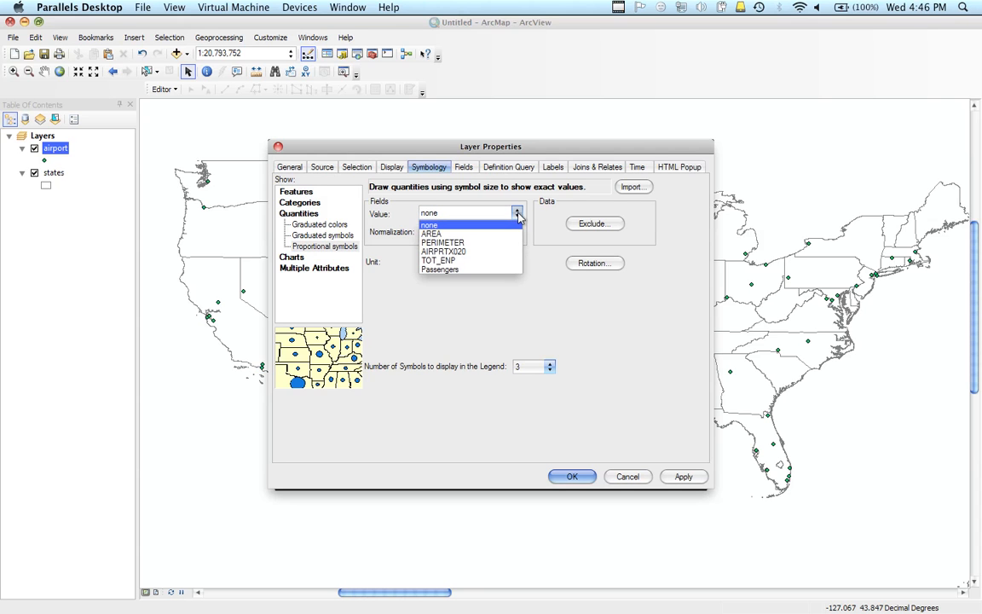
pyautogui.click(483, 270)
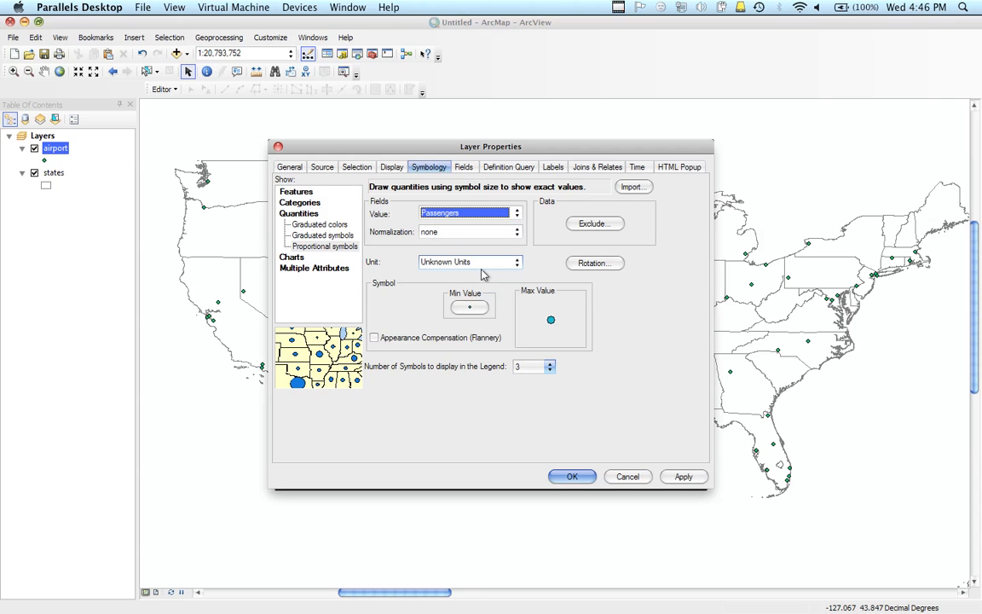
# Set the proportional symbols' minimum value symbol size to 10 and apply the symbology to the airport layer
pyautogui.click(478, 311)
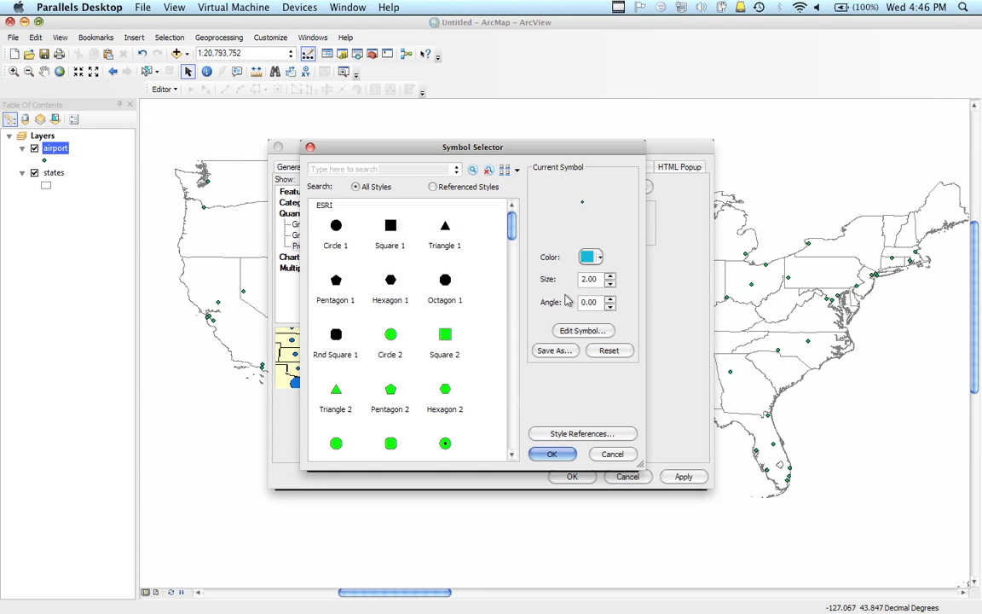
pyautogui.click(611, 277)
pyautogui.click(611, 276)
pyautogui.click(611, 276)
pyautogui.click(611, 276)
pyautogui.click(611, 276)
pyautogui.click(611, 276)
pyautogui.click(611, 276)
pyautogui.click(611, 276)
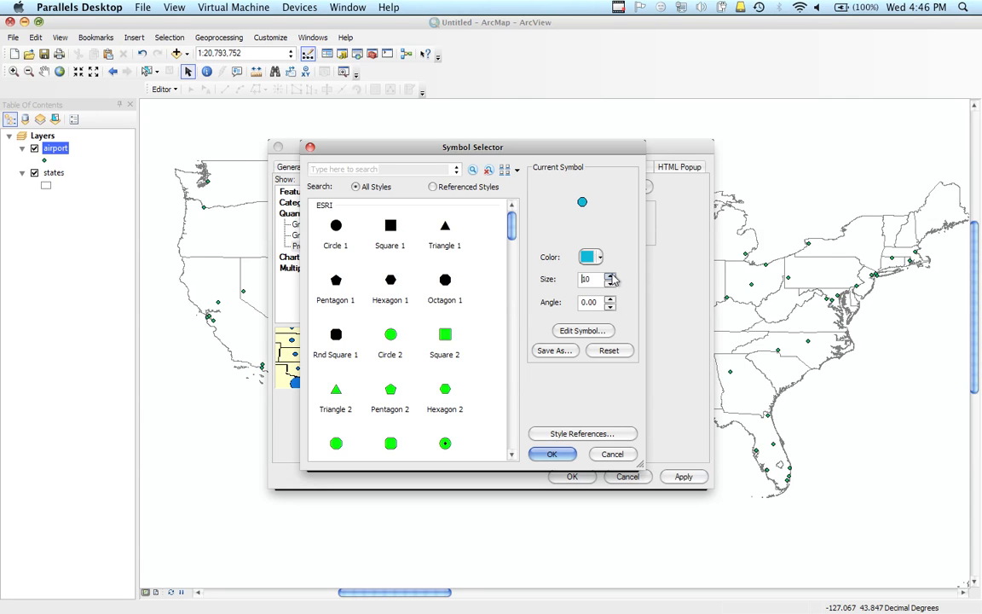
pyautogui.click(568, 454)
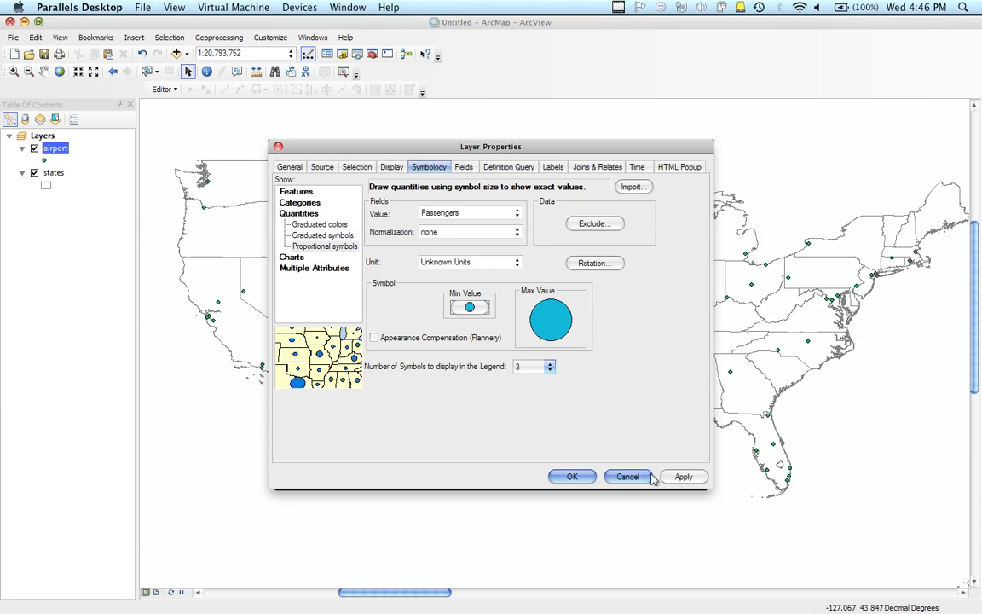
pyautogui.click(678, 476)
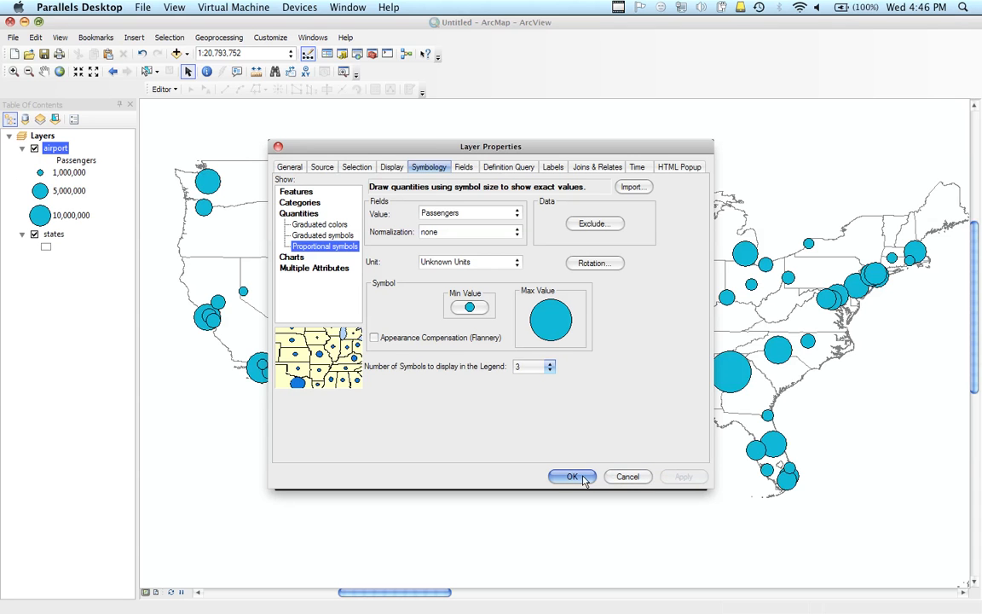
pyautogui.click(580, 478)
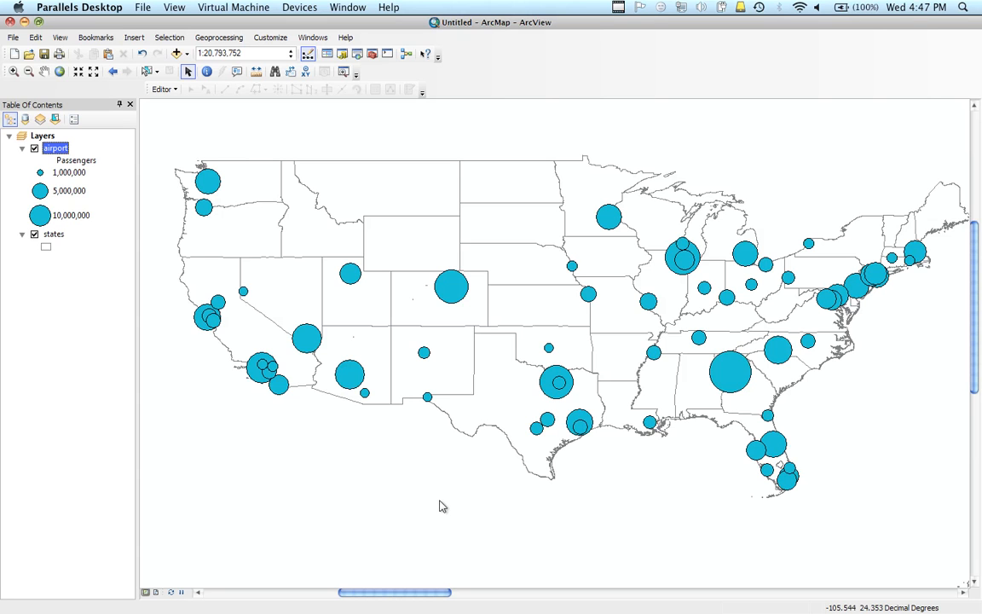
# Set the airport layer's display transparency to 30% and apply it
pyautogui.rightClick(55, 151)
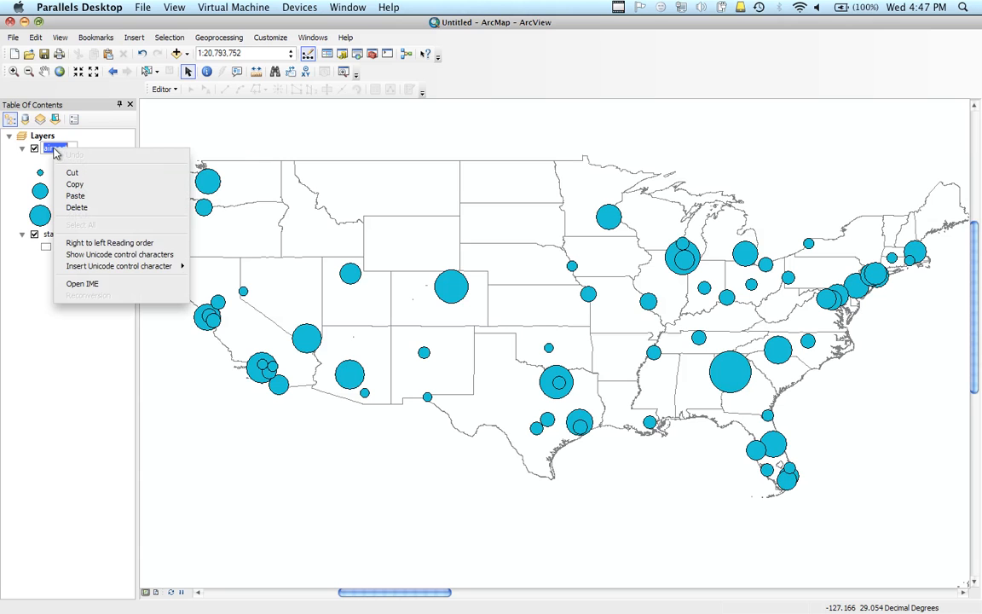
pyautogui.click(28, 168)
pyautogui.rightClick(55, 147)
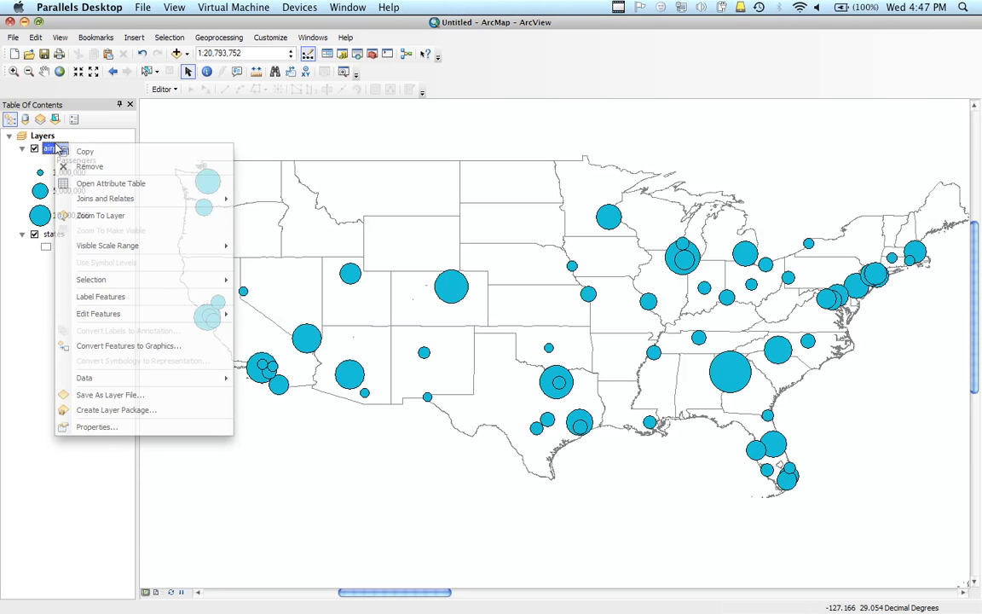
pyautogui.click(94, 426)
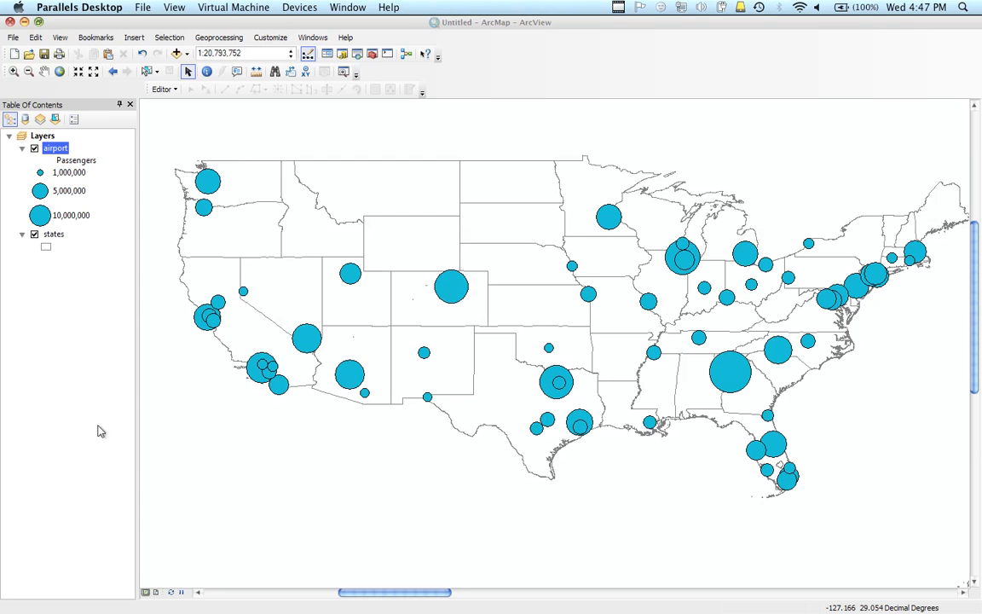
pyautogui.click(391, 166)
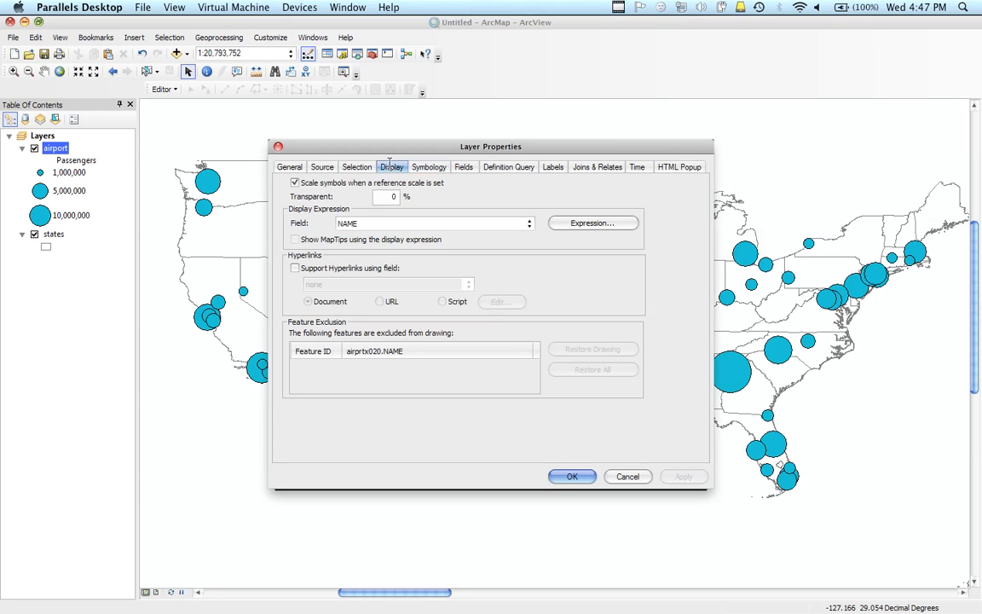
pyautogui.doubleClick(393, 196)
pyautogui.write('30')
pyautogui.click(683, 479)
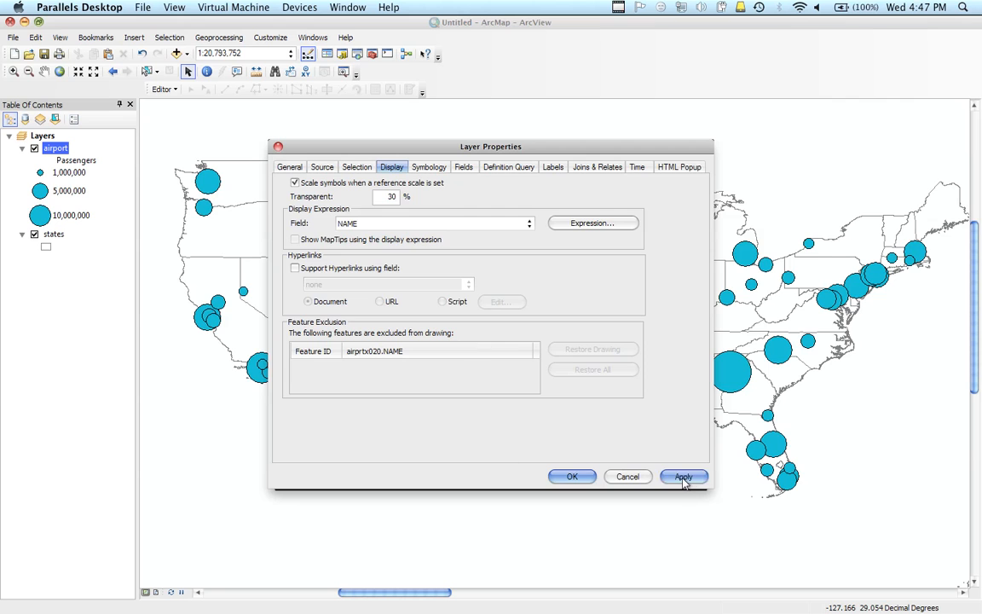
pyautogui.click(574, 477)
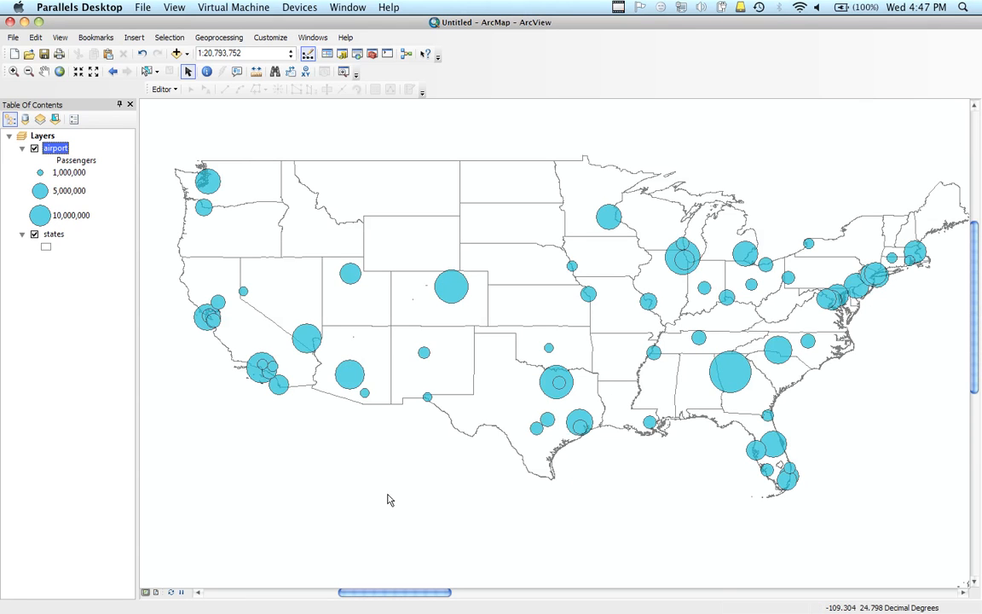
# Examine the Description and Passengers fields in the airport layer's attribute table, and close the table
pyautogui.rightClick(56, 150)
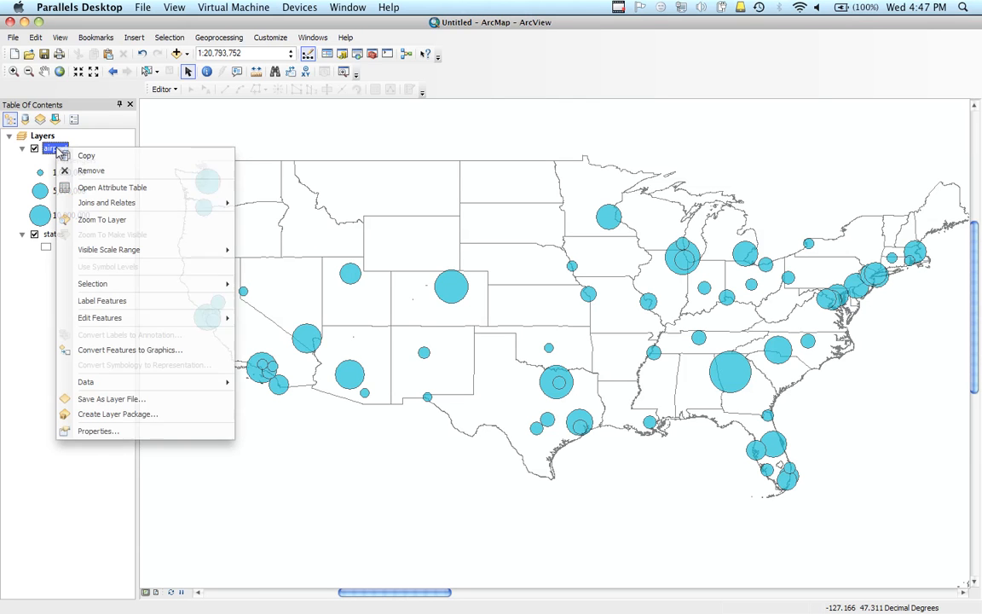
pyautogui.click(83, 188)
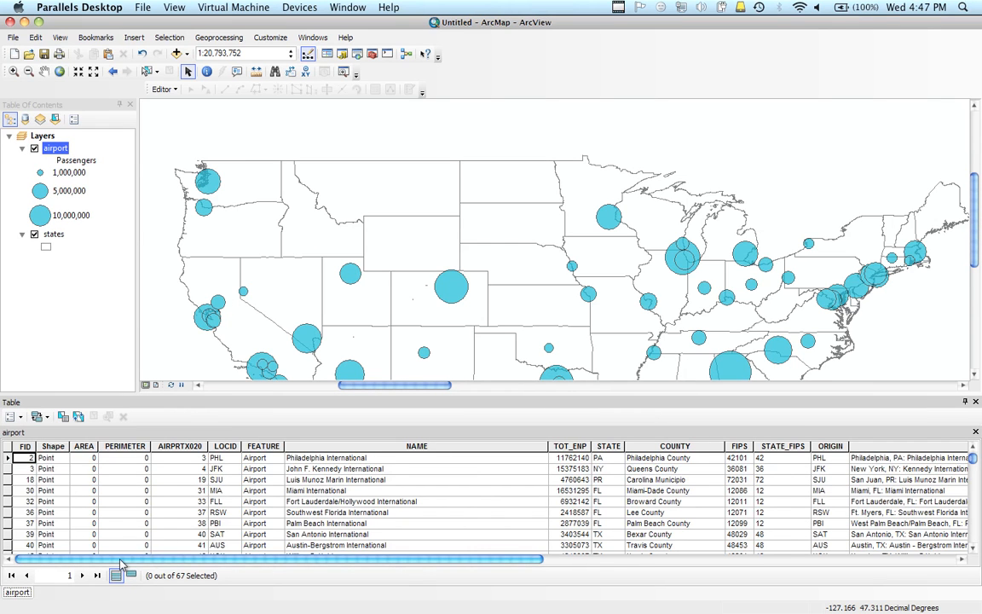
pyautogui.hscroll(1, 219, 583)
pyautogui.hscroll(5, 248, 585)
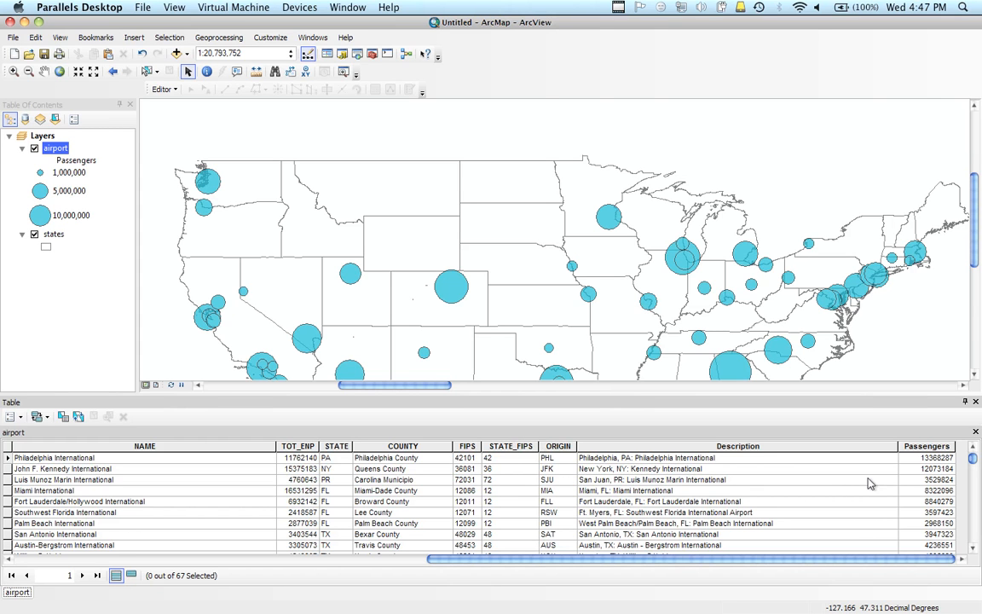
pyautogui.click(975, 433)
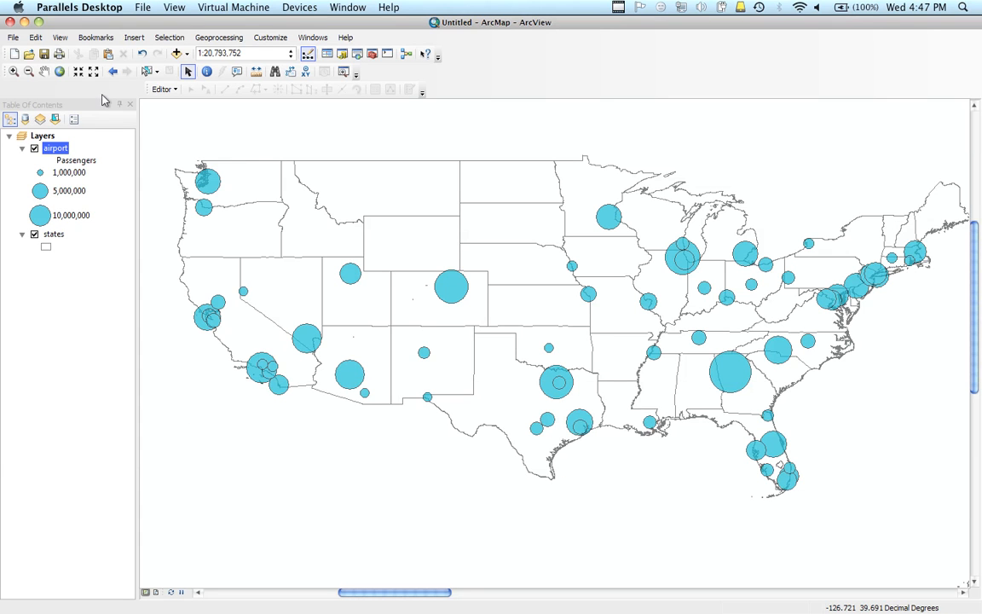
# Look over the file type and resolution settings for exporting the map, and leave without exporting
pyautogui.click(14, 38)
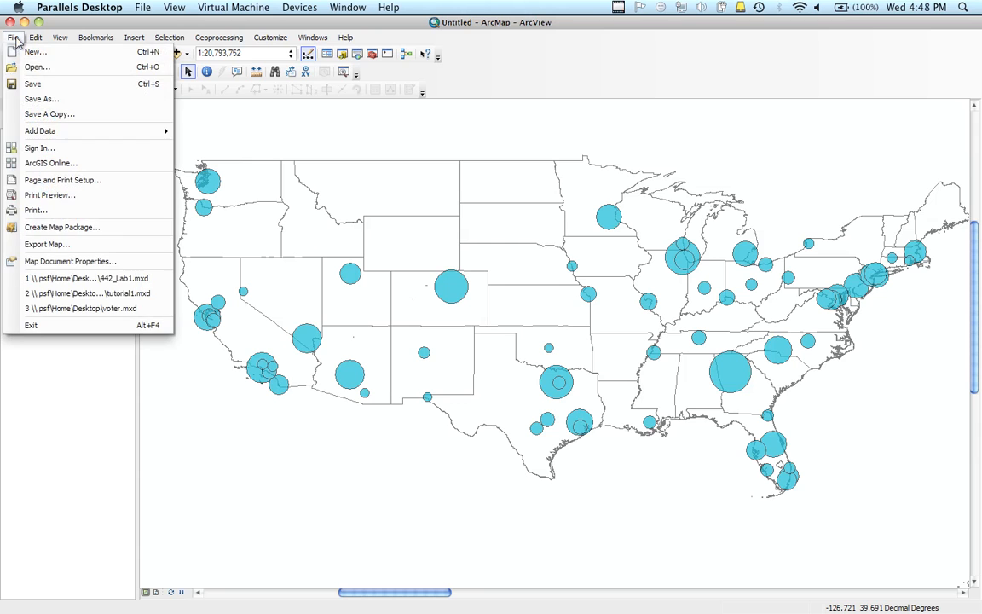
pyautogui.click(30, 244)
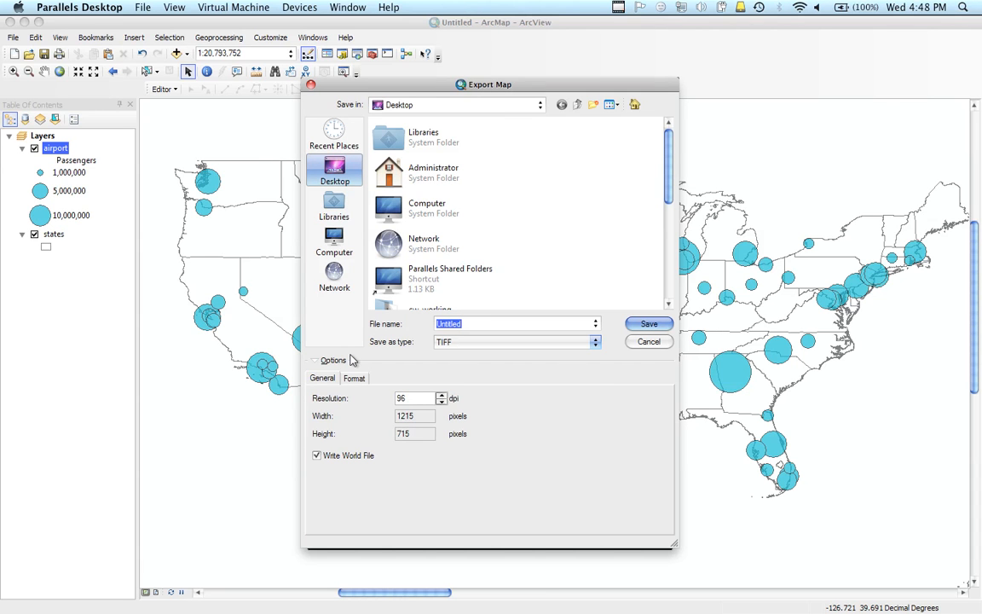
pyautogui.click(644, 342)
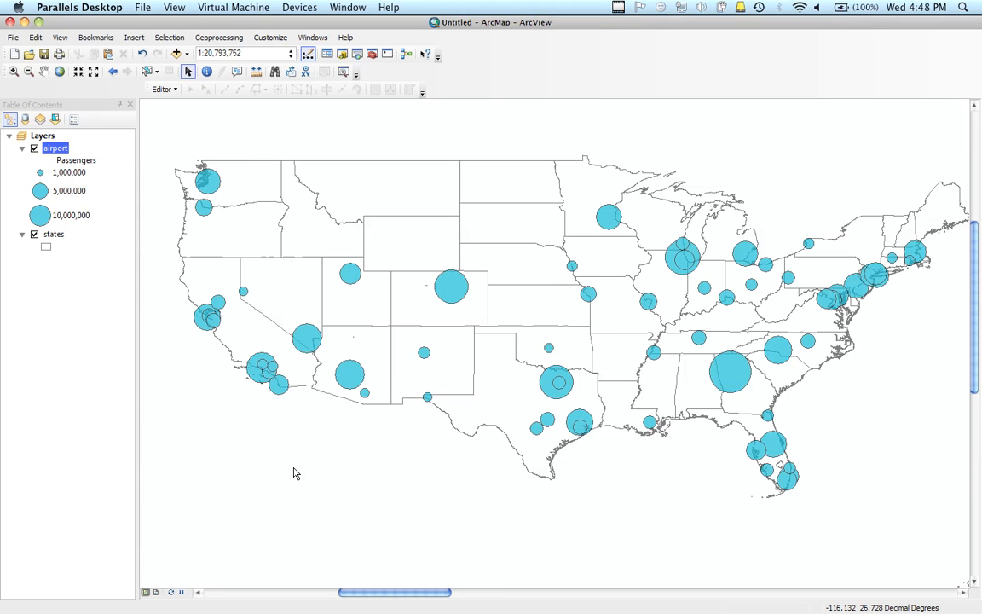
# Remove the '2009$' join from the airport layer
pyautogui.rightClick(55, 150)
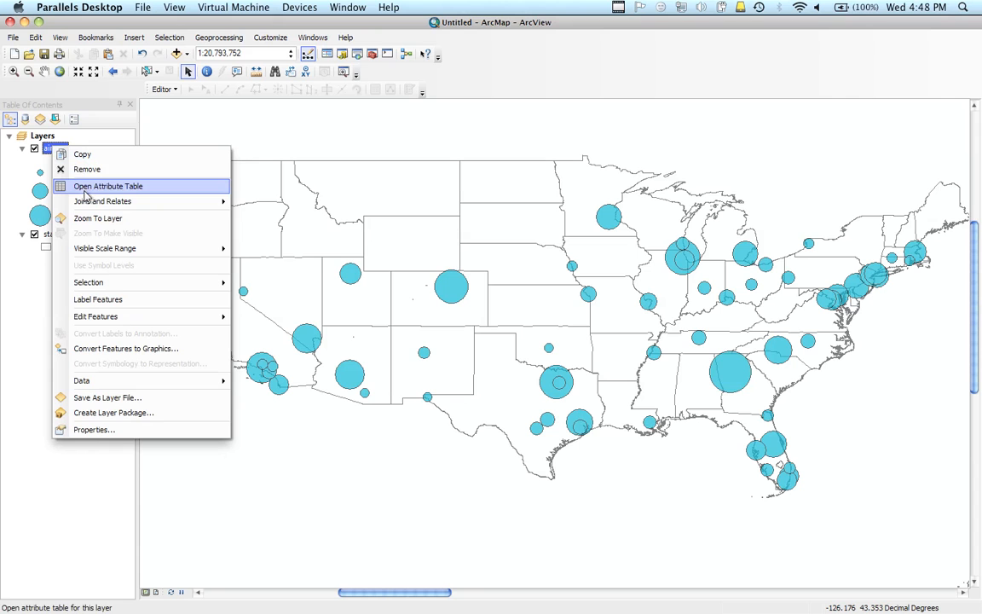
pyautogui.moveTo(86, 204)
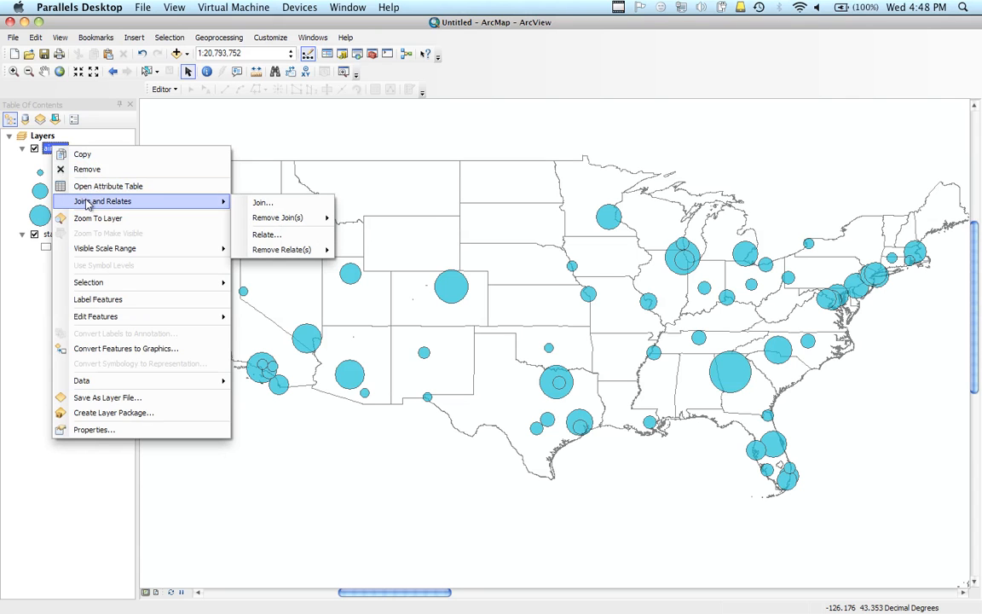
pyautogui.moveTo(264, 219)
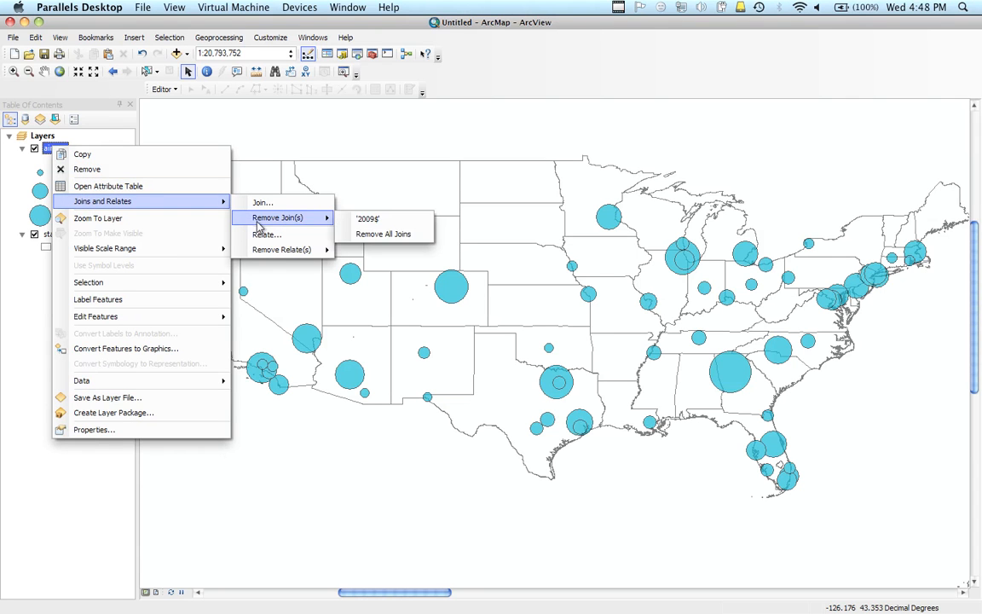
pyautogui.click(369, 220)
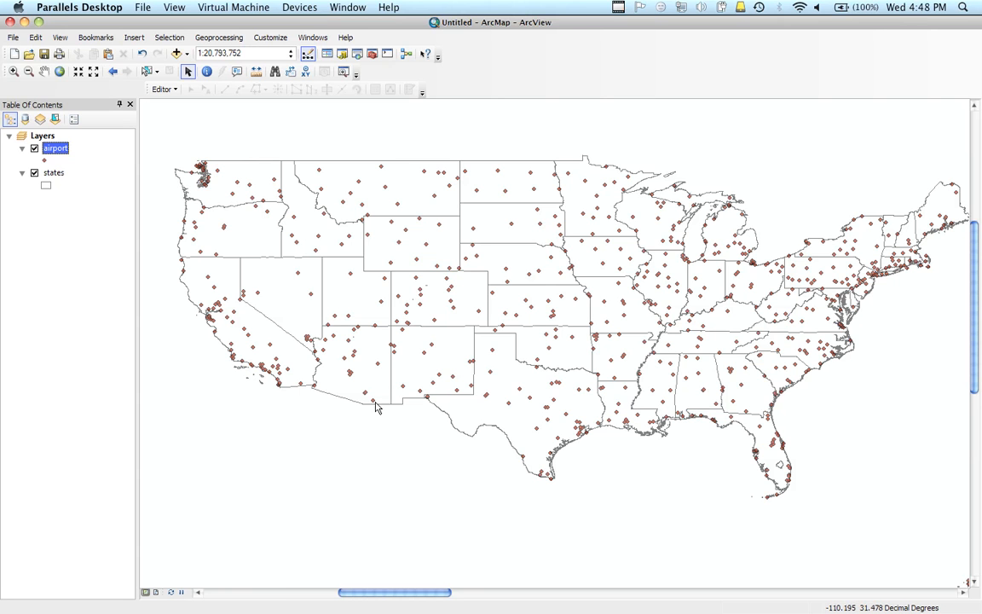
# Add the '1970$' sheet of passengers.xls to the map and list the layers by drawing order
pyautogui.click(175, 53)
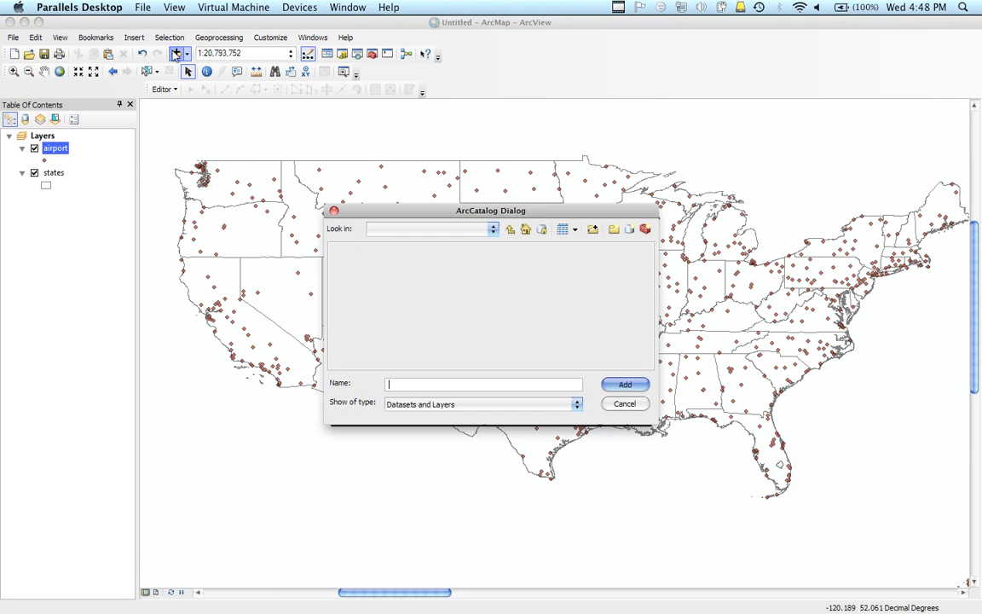
pyautogui.click(349, 249)
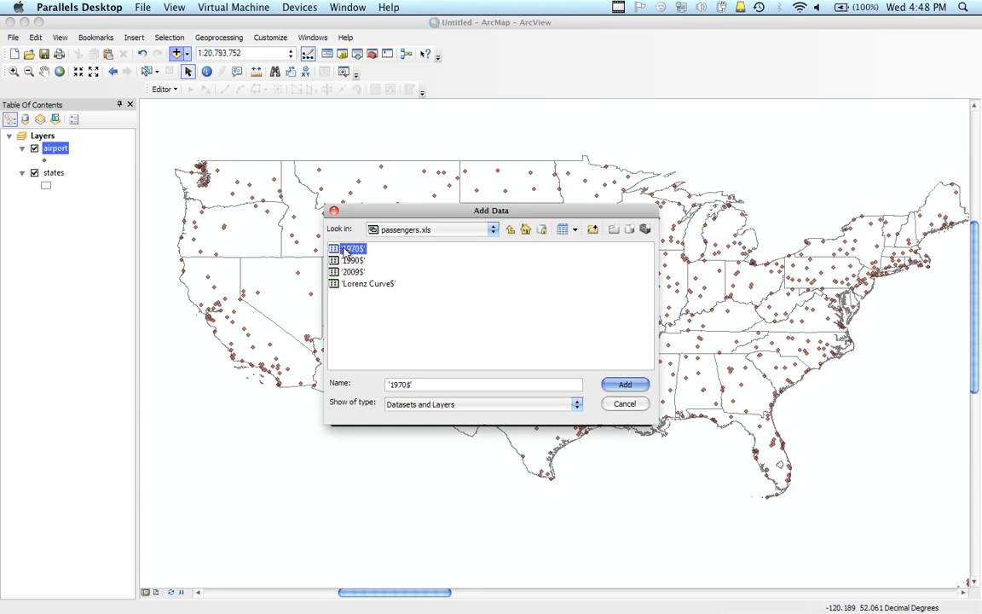
pyautogui.click(614, 384)
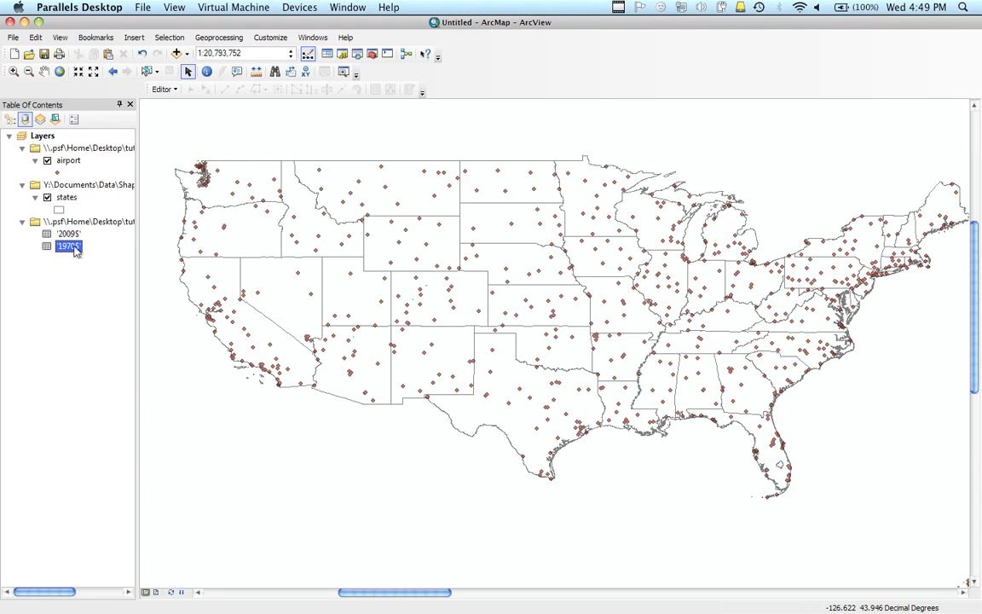
pyautogui.click(9, 119)
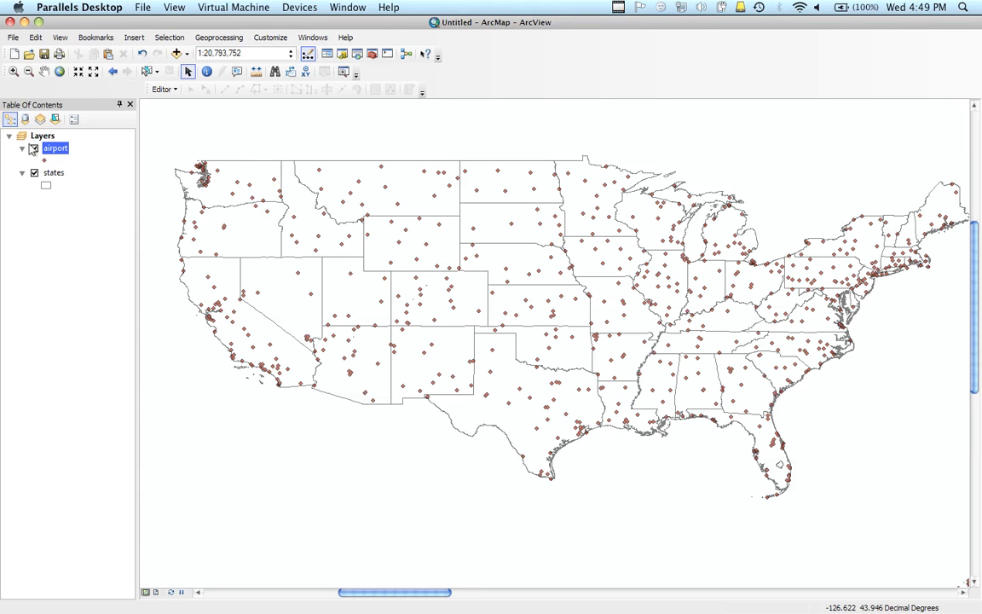
# Join the '1970$' table to the airport layer, matching LOCID to ORIGIN and keeping only matching records
pyautogui.rightClick(54, 150)
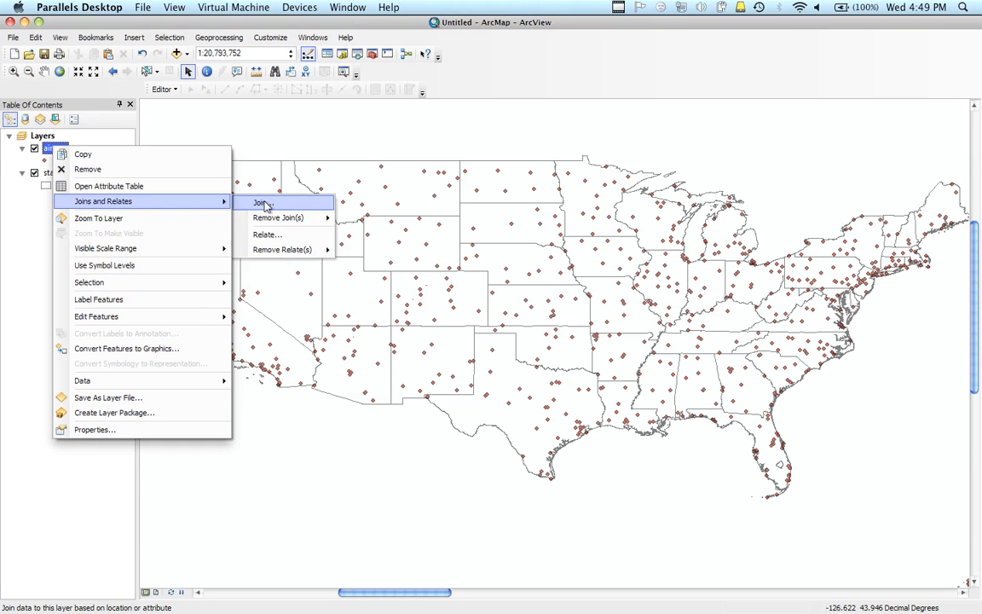
pyautogui.click(265, 202)
pyautogui.click(603, 233)
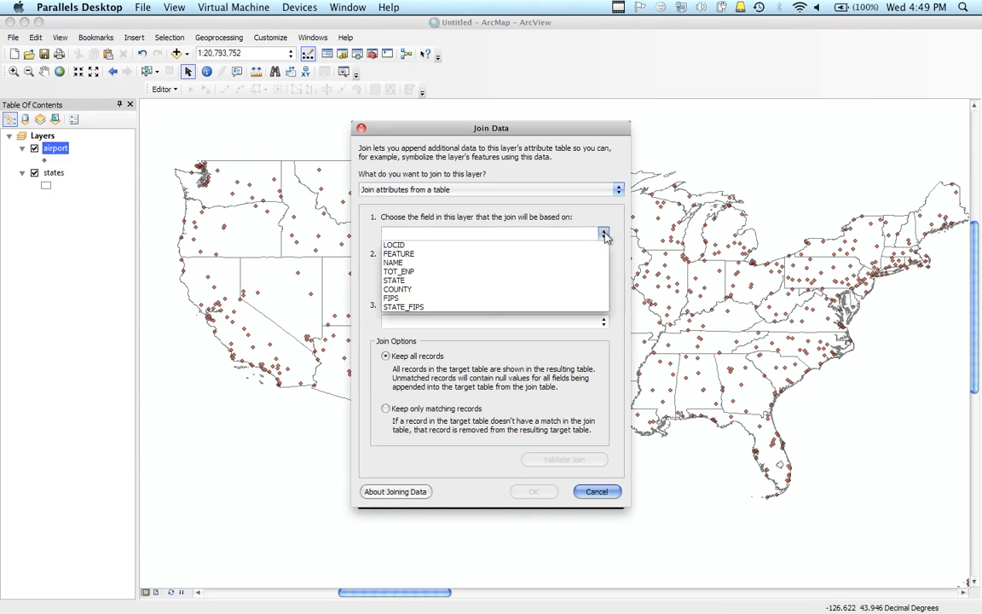
pyautogui.click(501, 284)
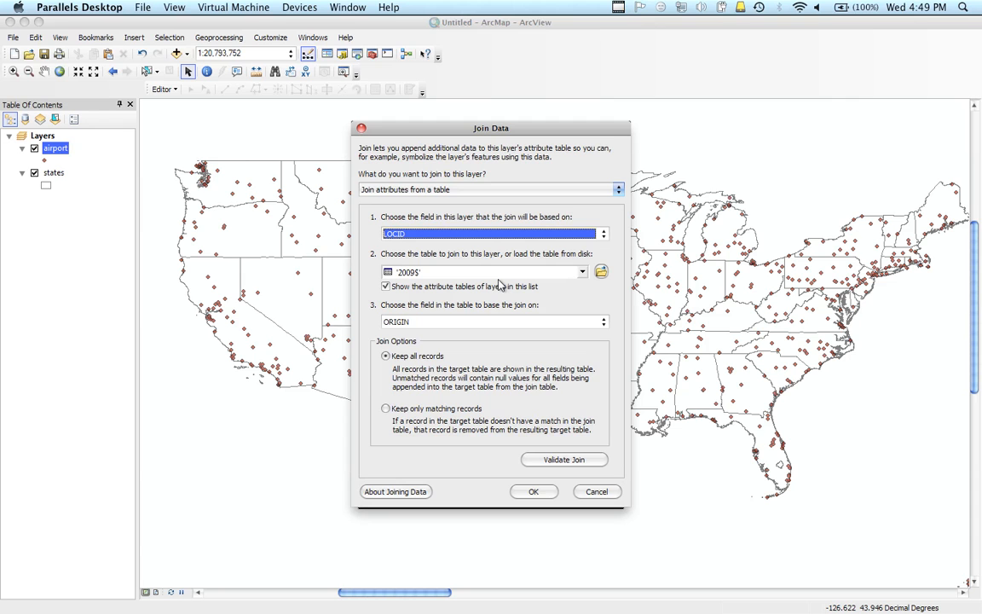
pyautogui.click(582, 271)
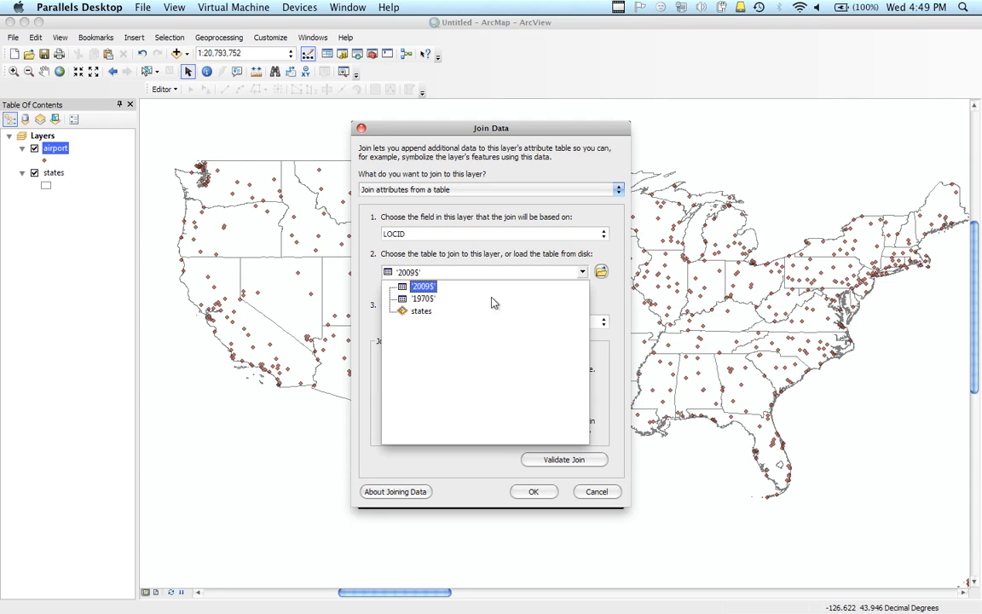
pyautogui.click(433, 304)
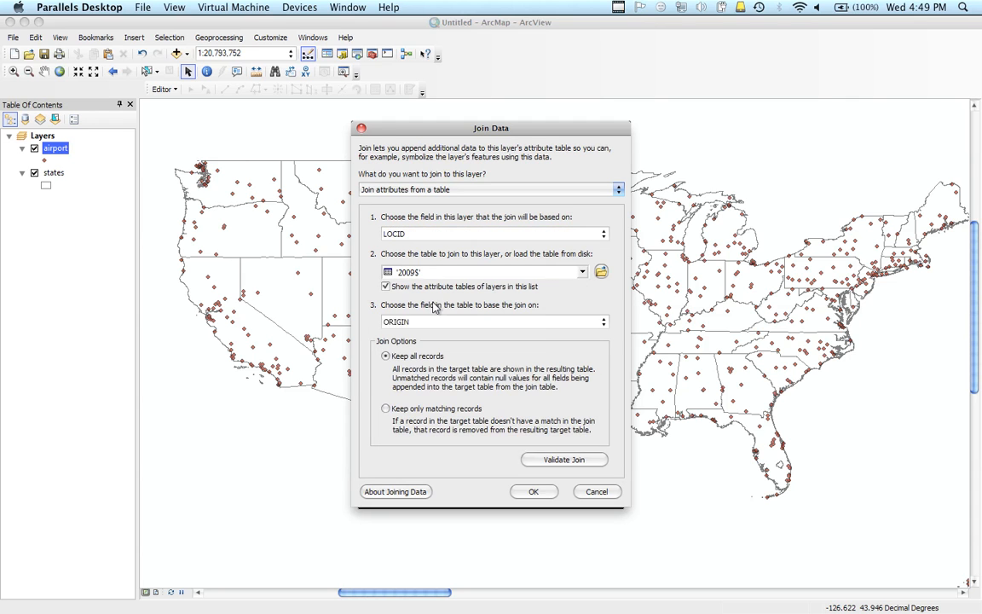
pyautogui.click(603, 321)
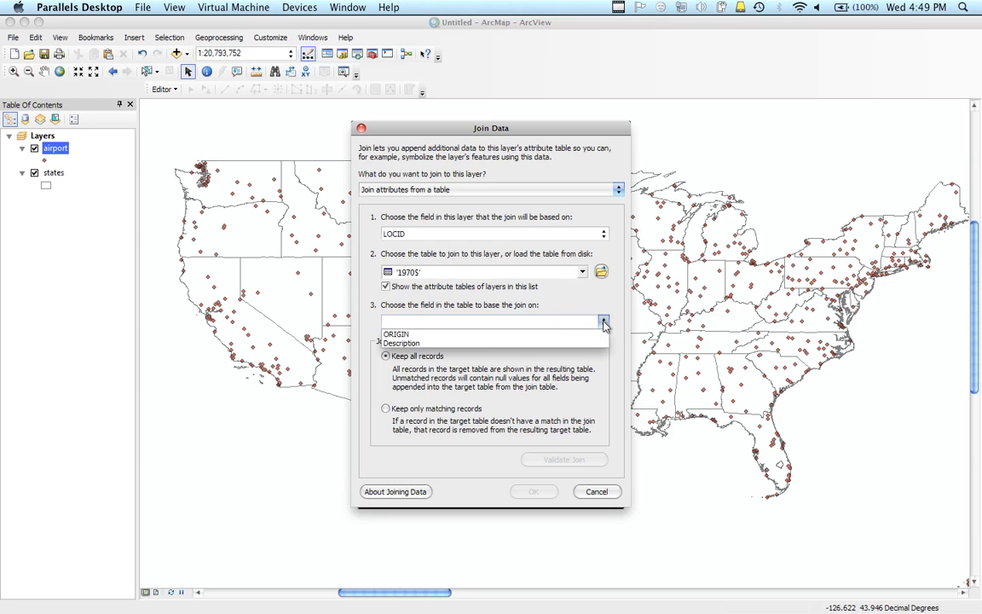
pyautogui.click(479, 338)
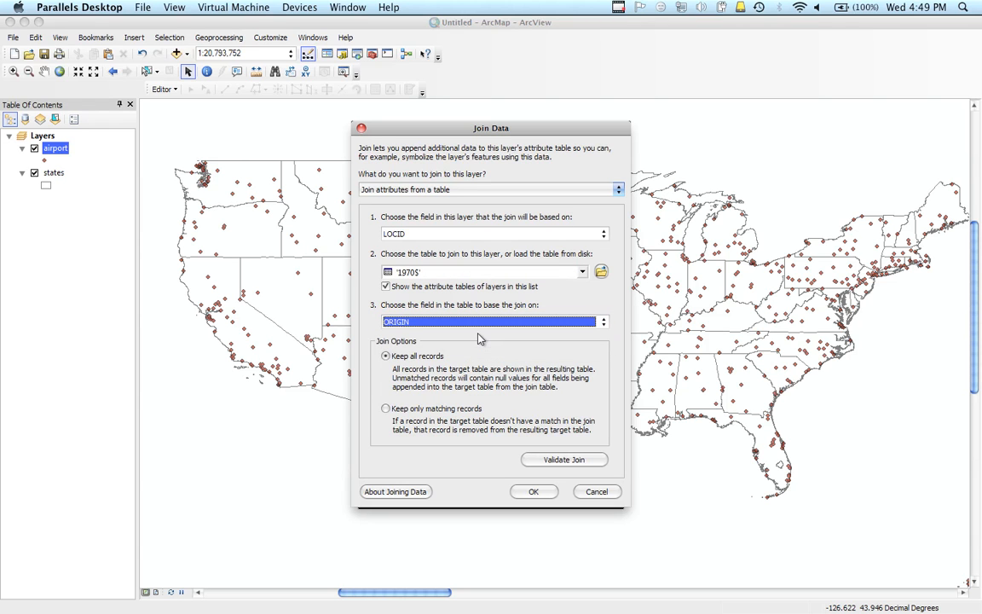
pyautogui.click(387, 409)
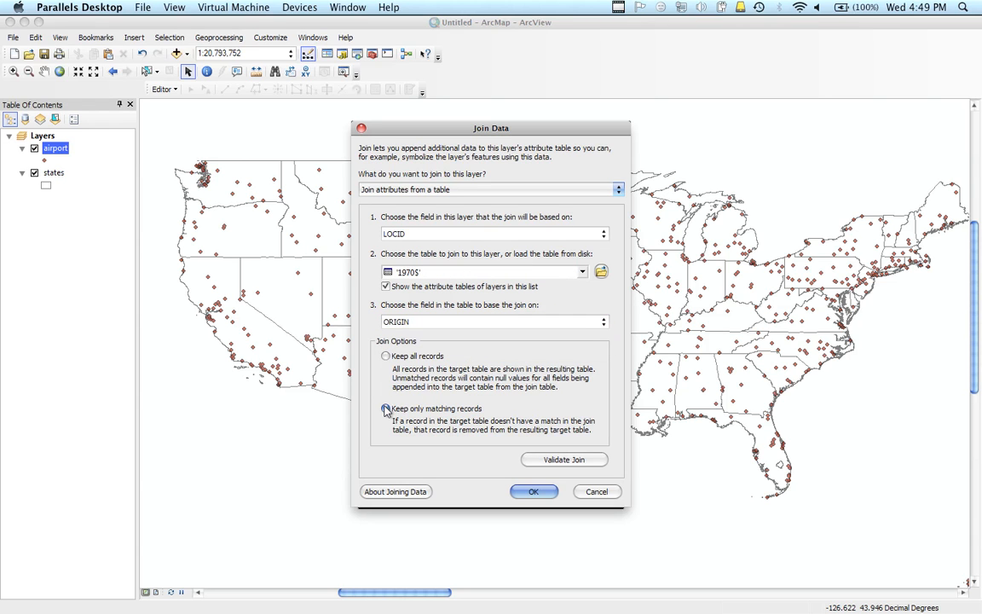
pyautogui.click(532, 492)
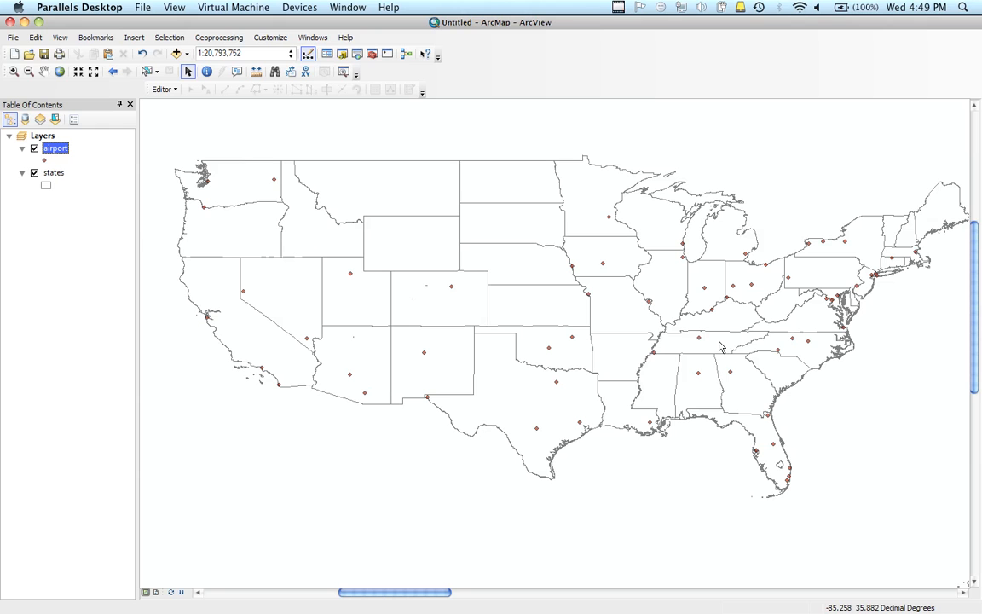
# Set the airport layer's symbology to proportional symbols with Passengers as the value field
pyautogui.rightClick(46, 162)
pyautogui.click(48, 157)
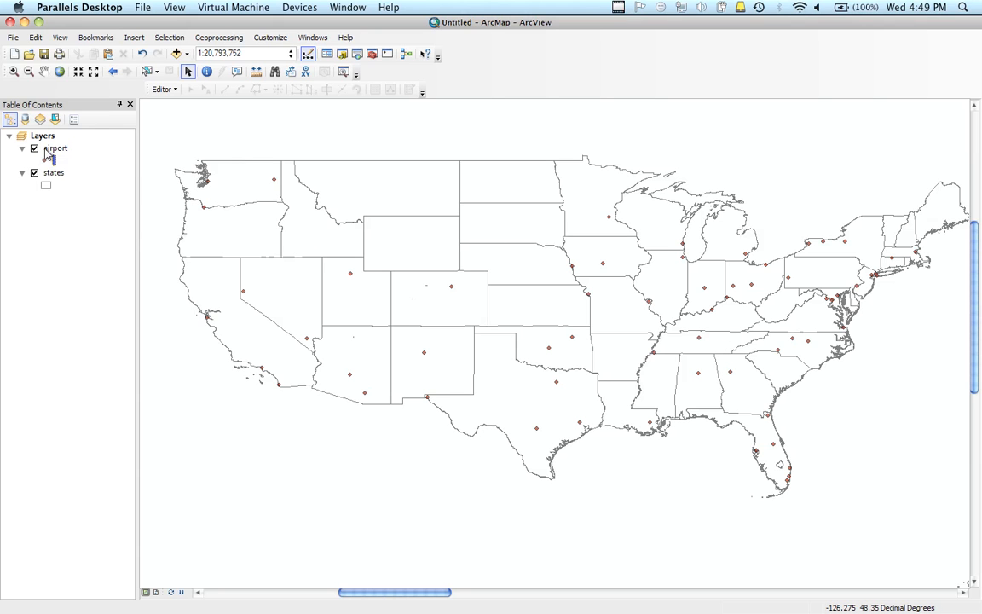
pyautogui.rightClick(45, 150)
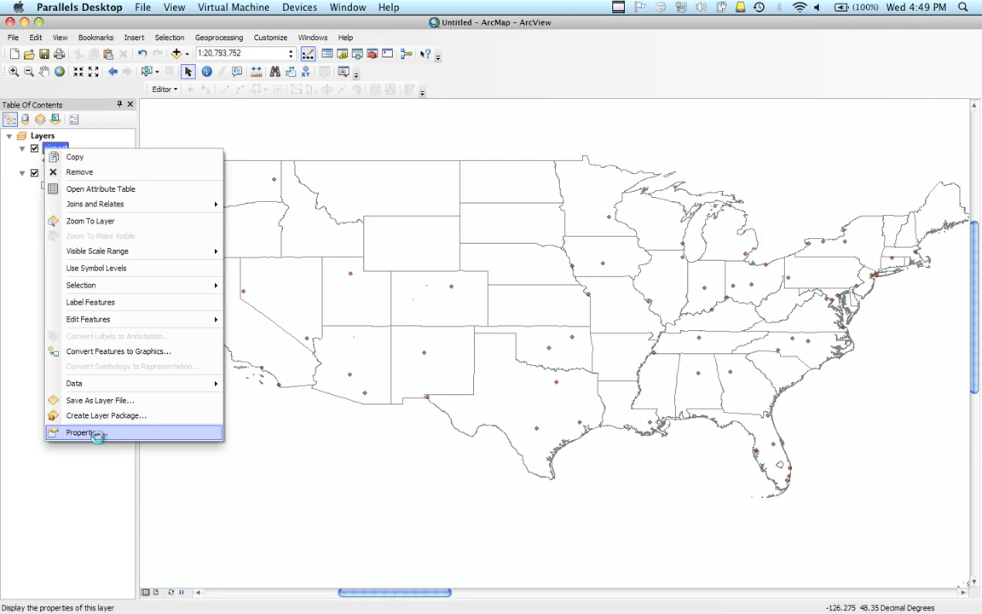
pyautogui.click(96, 433)
pyautogui.click(433, 167)
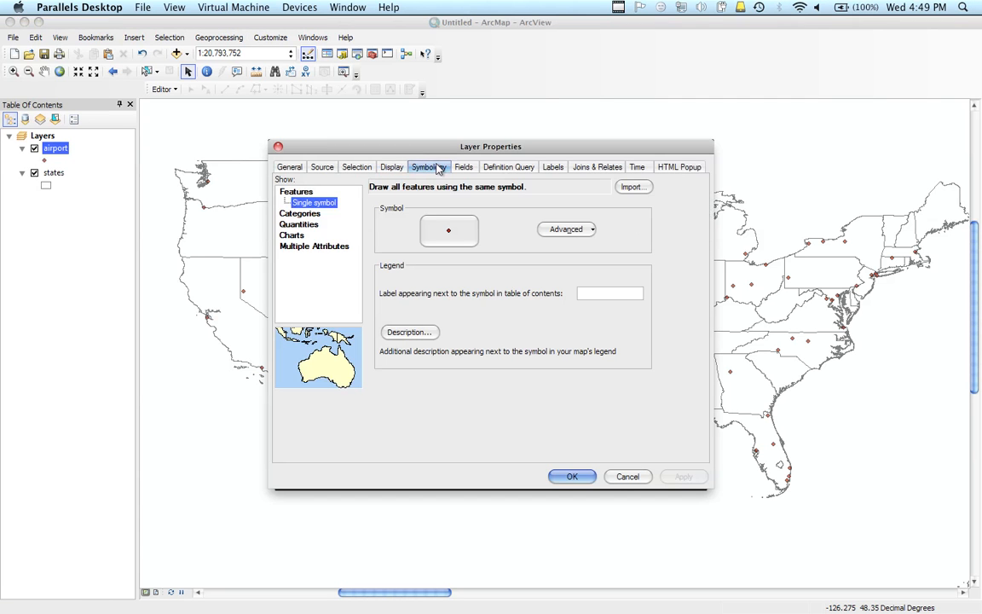
pyautogui.click(297, 224)
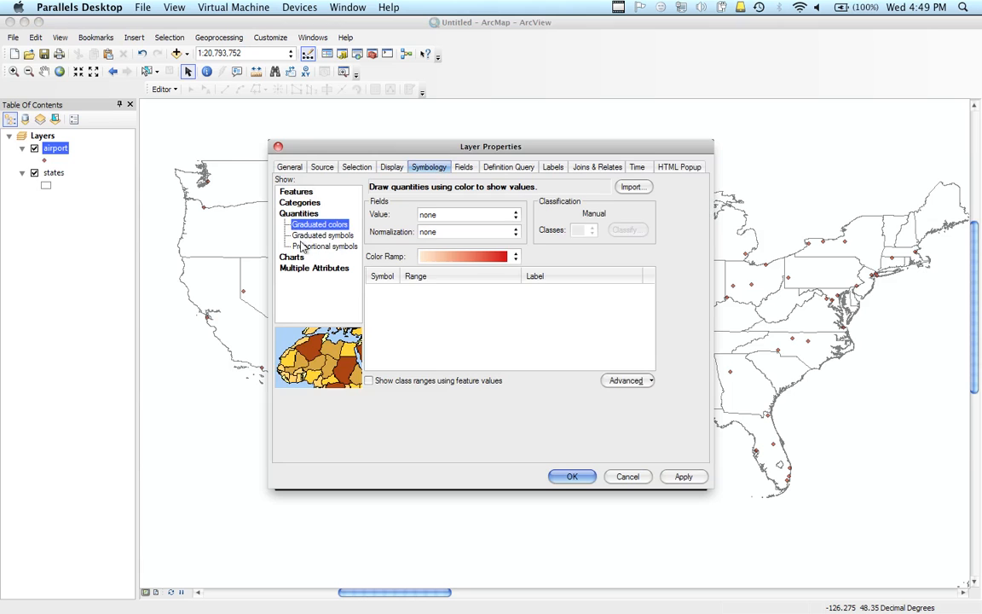
pyautogui.click(307, 247)
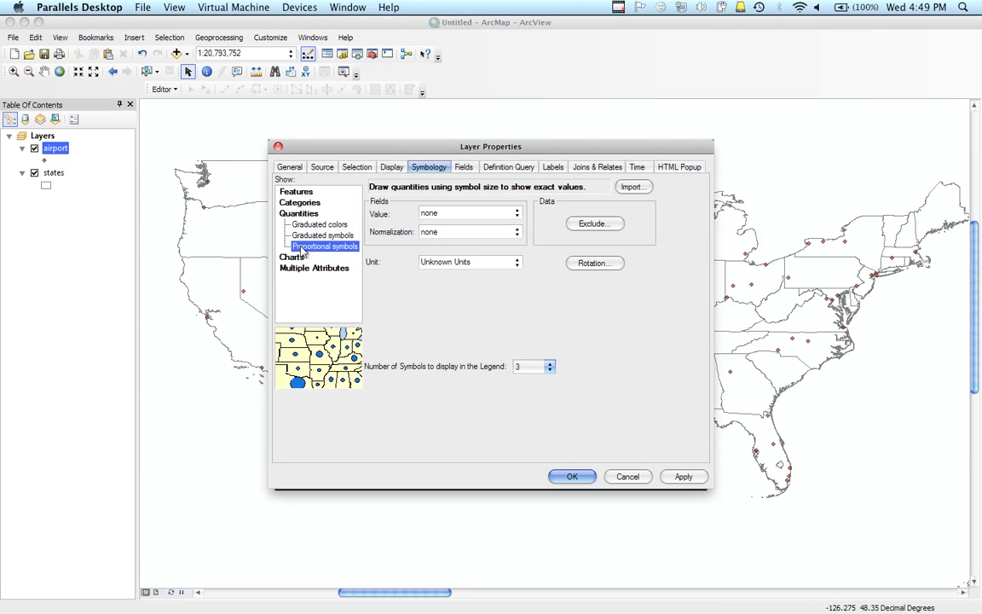
pyautogui.click(515, 215)
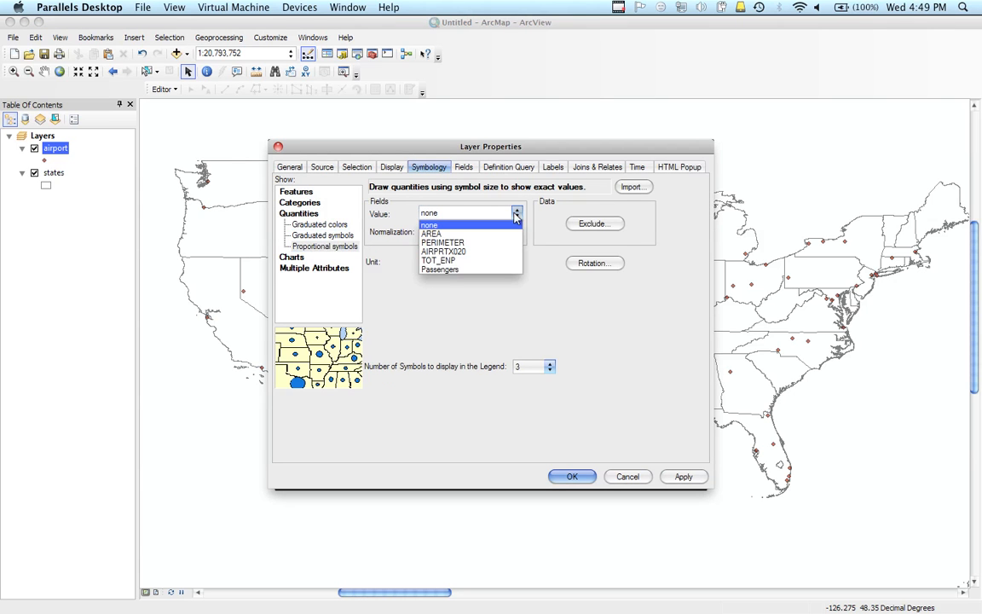
pyautogui.click(492, 269)
# Set the size of the proportional symbols' minimum value symbol to 10
pyautogui.click(468, 307)
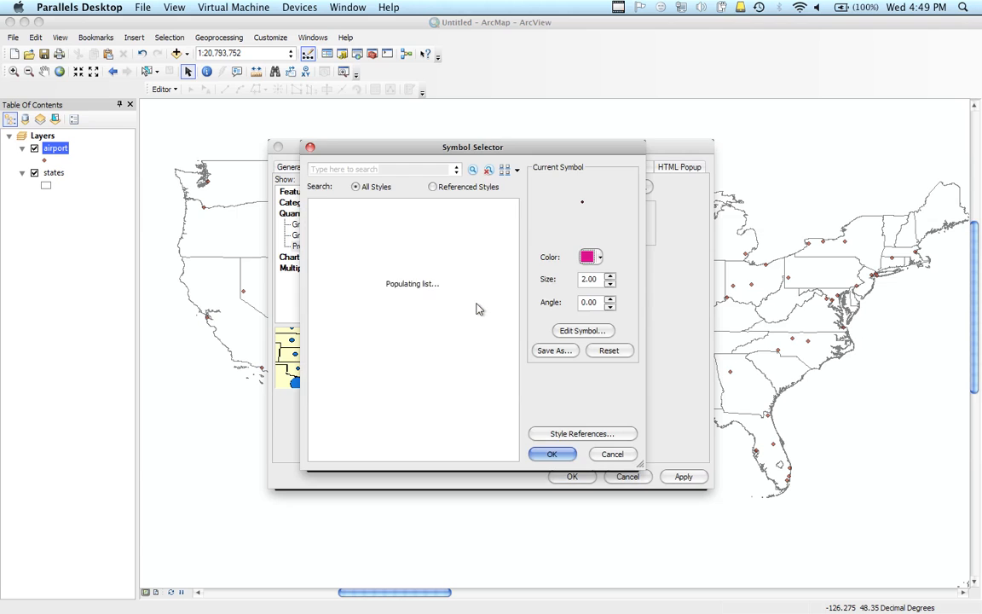
pyautogui.click(609, 276)
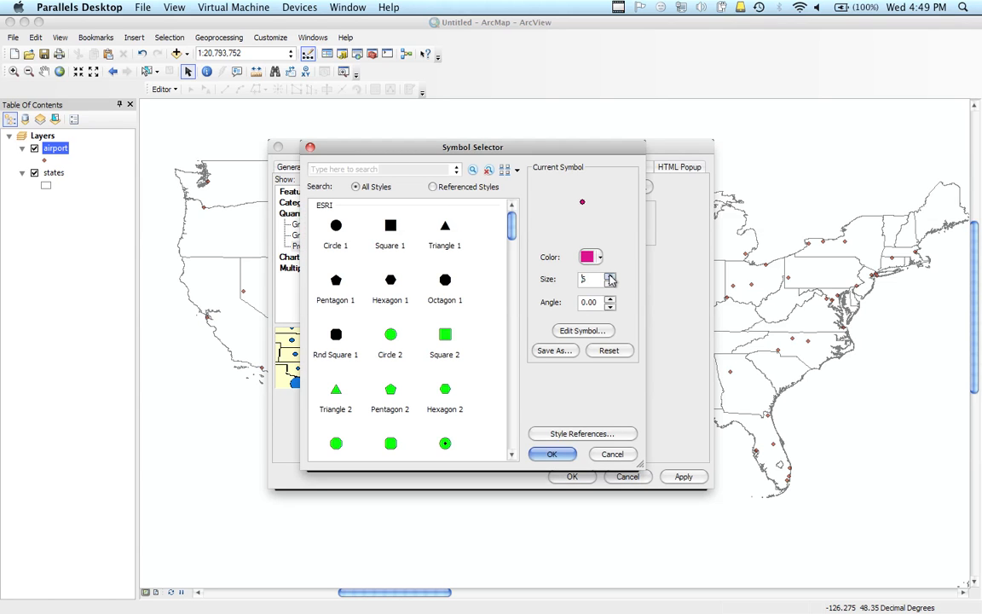
pyautogui.click(609, 275)
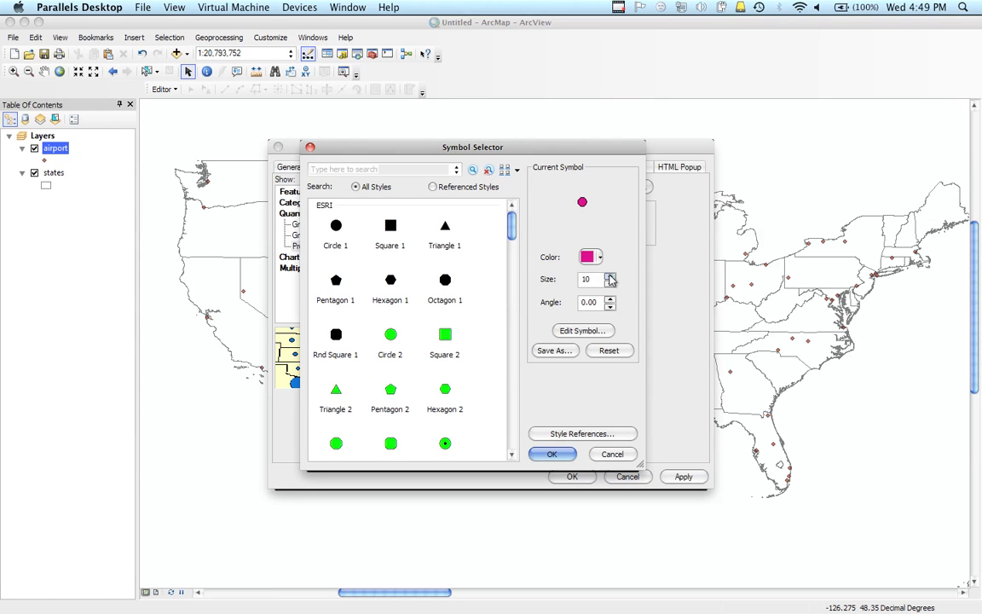
pyautogui.click(556, 454)
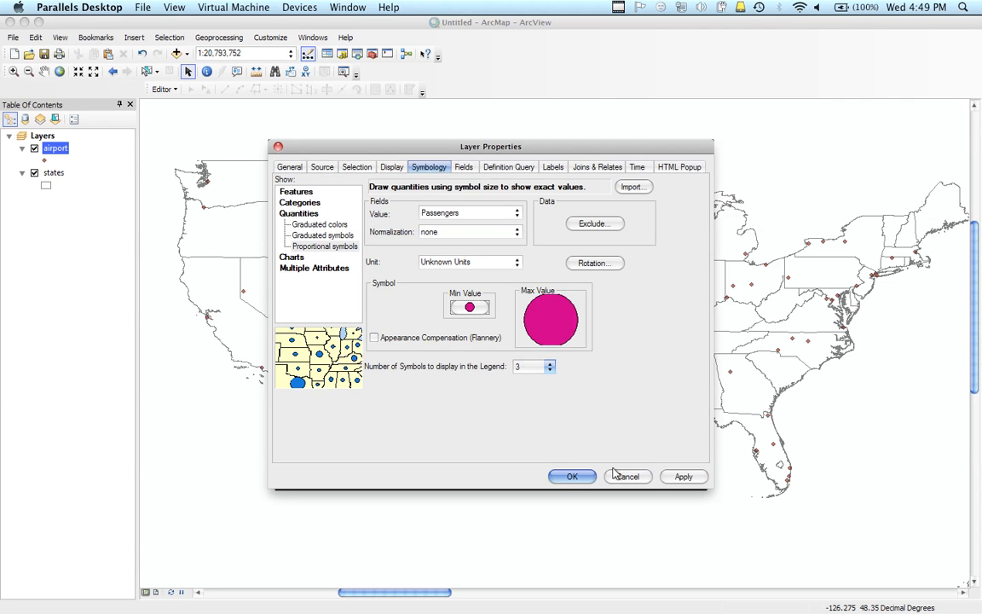
# Recolor the proportional symbols light blue and apply the symbology to the airport layer
pyautogui.click(470, 307)
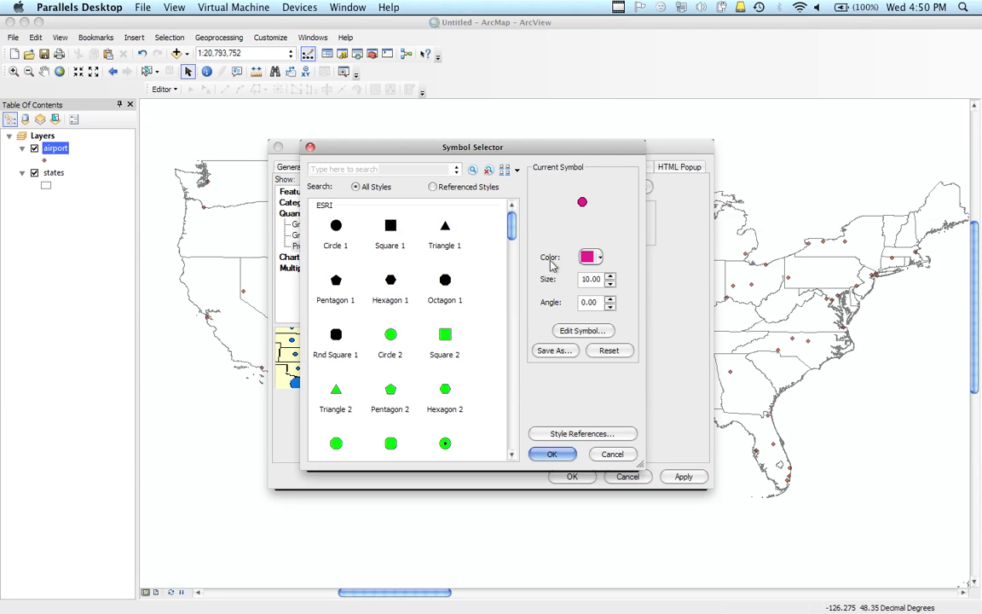
pyautogui.click(598, 258)
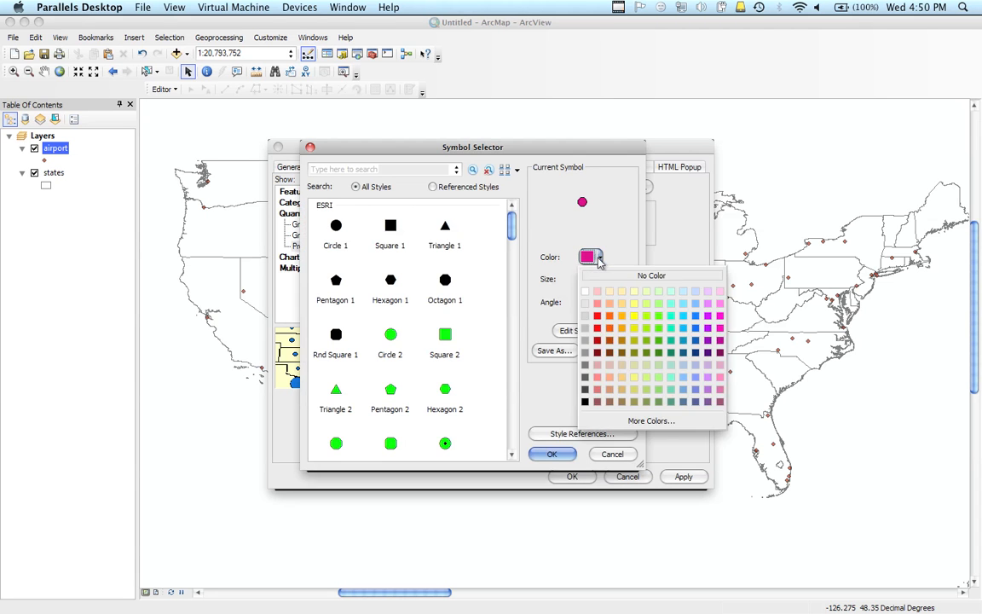
pyautogui.click(687, 304)
pyautogui.click(551, 454)
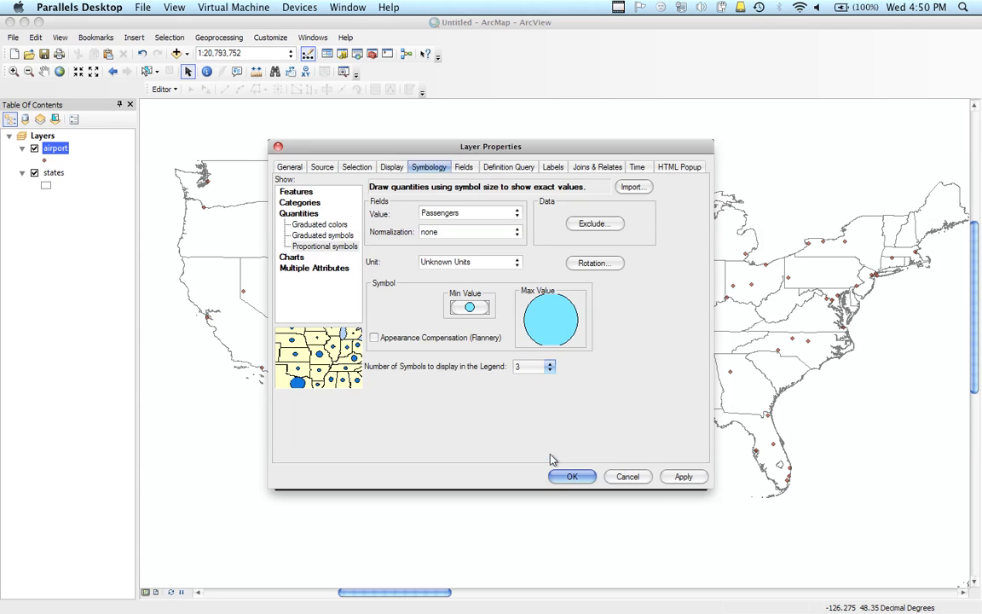
pyautogui.click(683, 477)
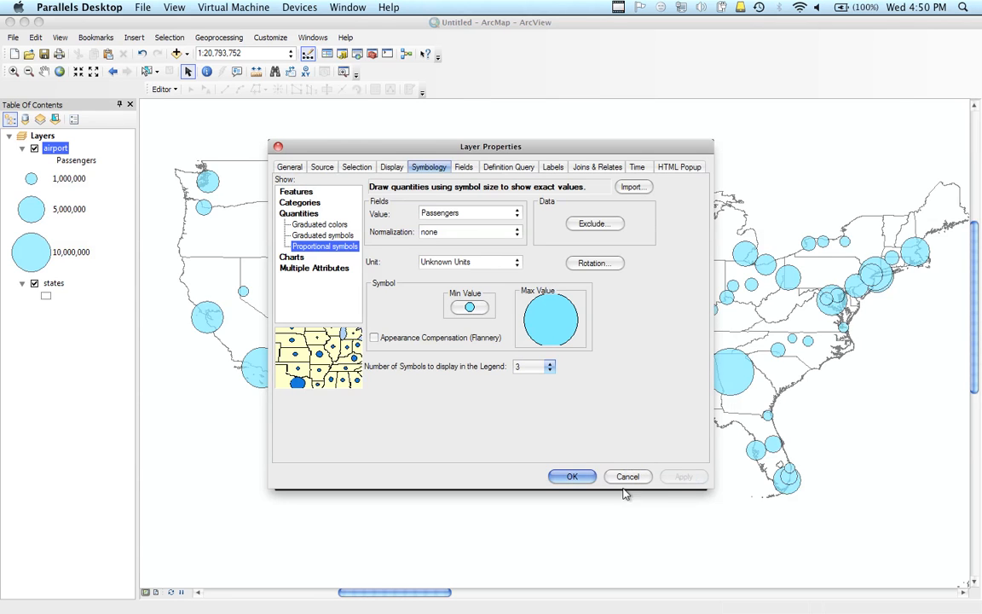
pyautogui.click(576, 476)
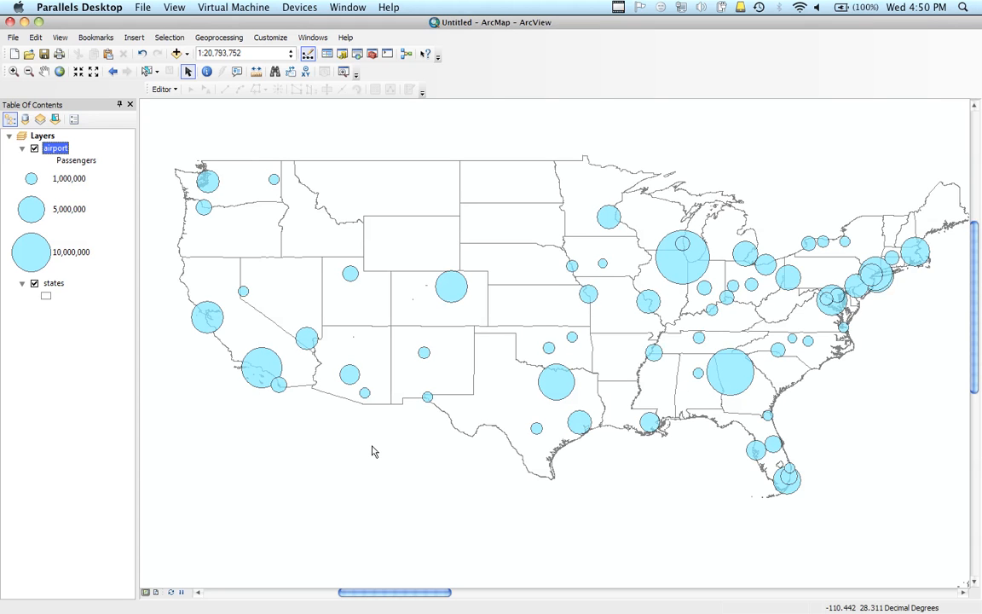